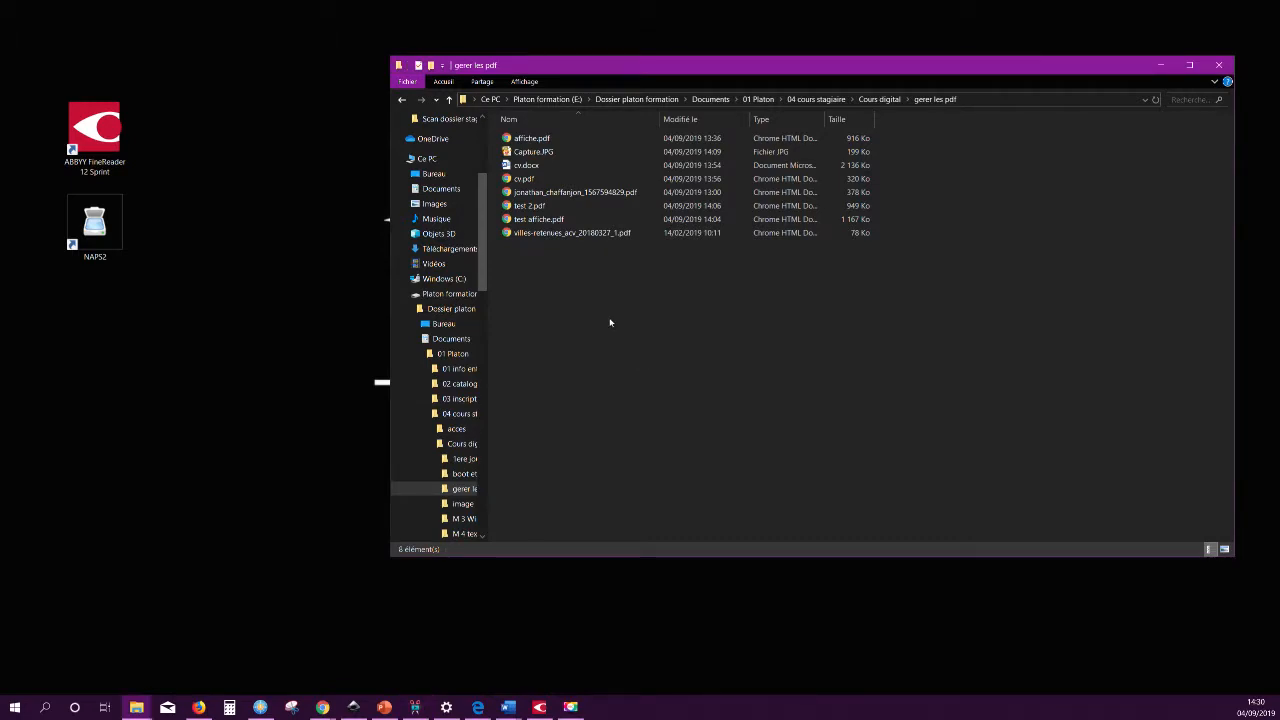
Select cv.pdf in the folder and switch to its copy already open in Word.
click(518, 168)
click(522, 179)
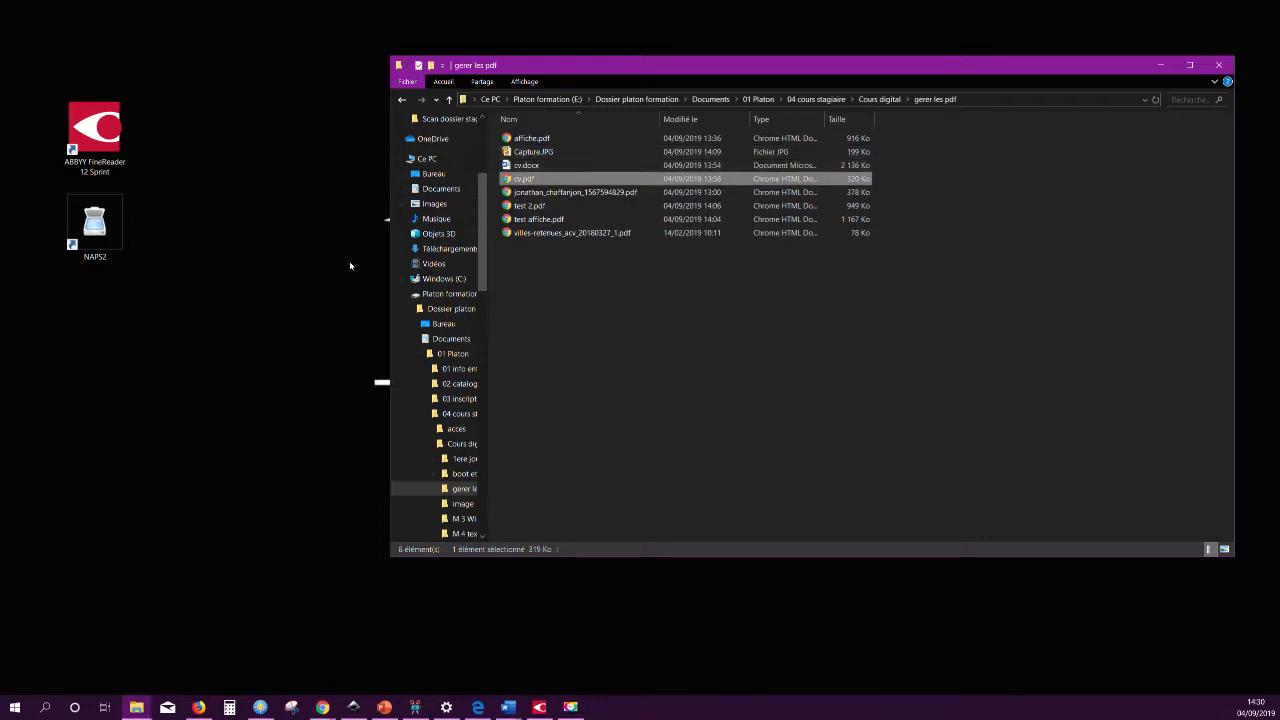
click(508, 708)
click(440, 655)
click(553, 386)
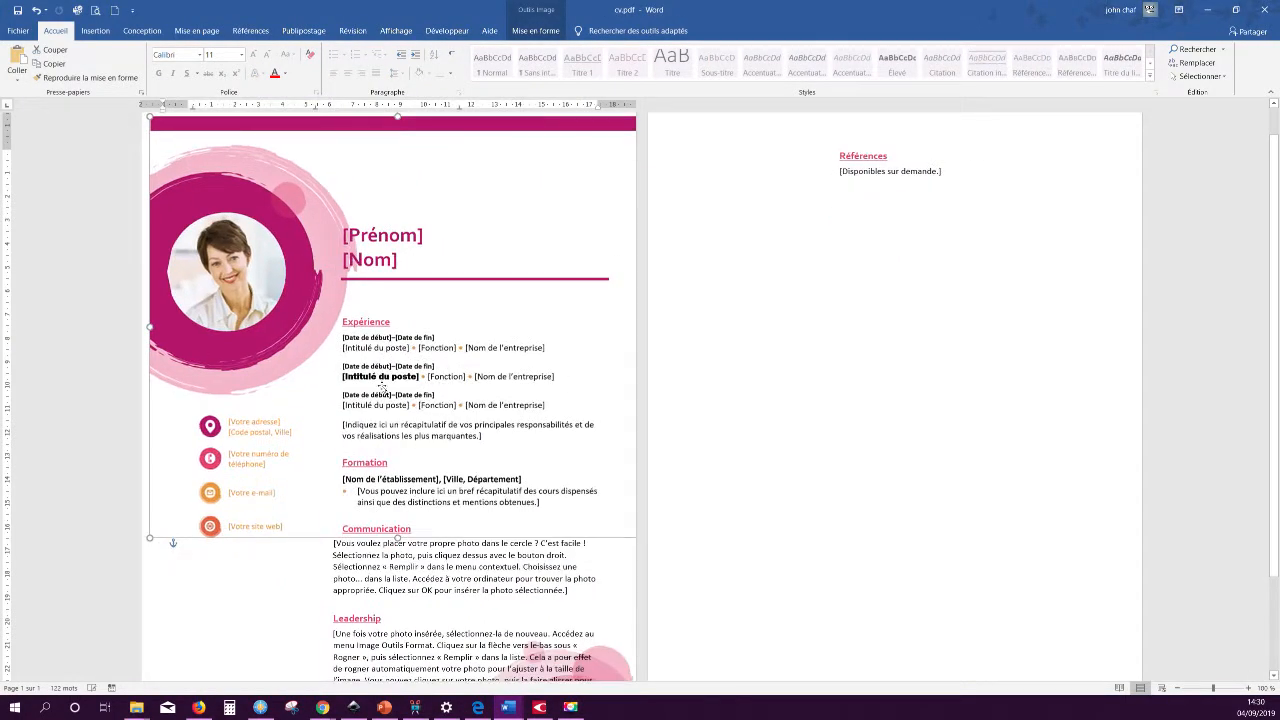
Move the CV picture group and select part of the Communication paragraph.
drag(662, 364, 378, 286)
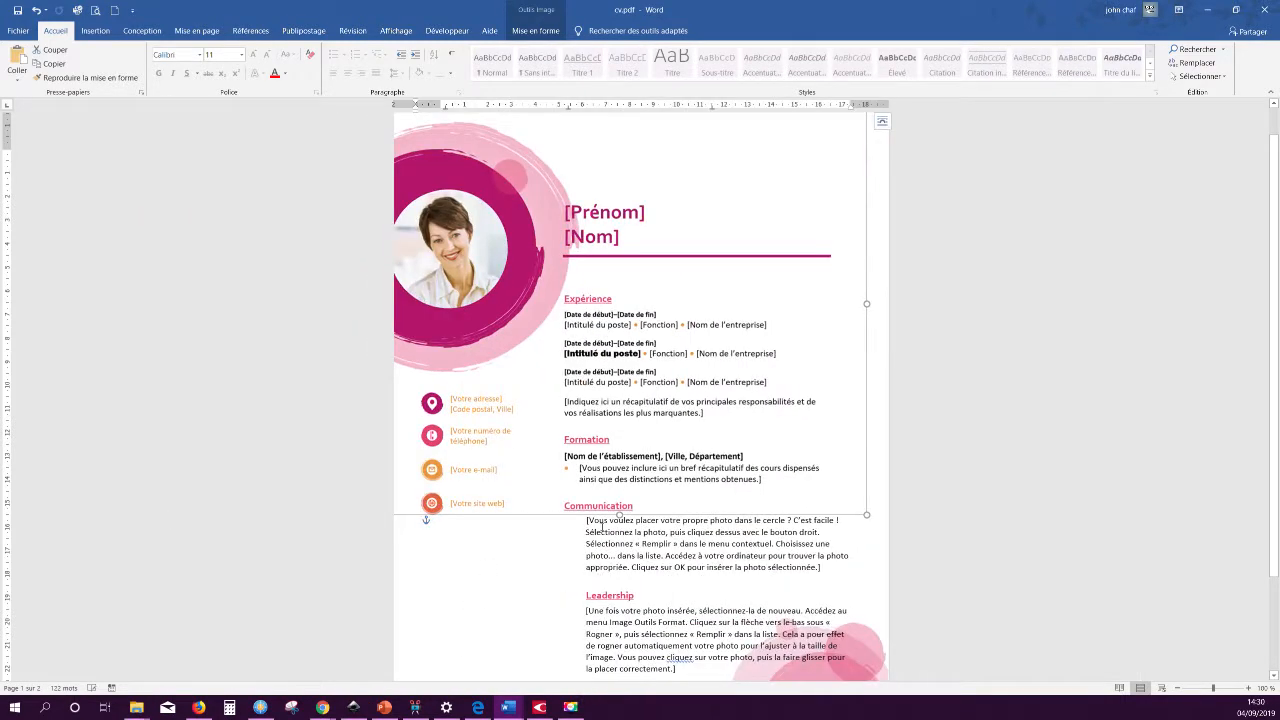
drag(603, 526, 660, 578)
click(620, 549)
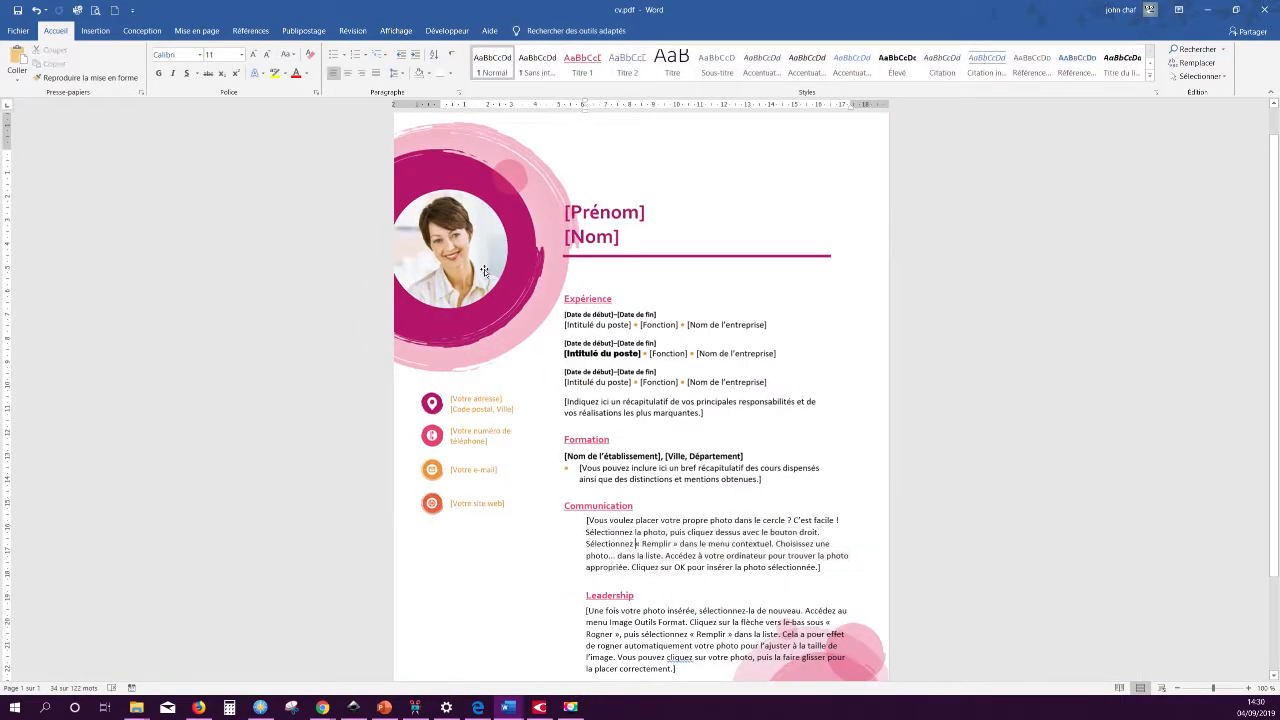
click(500, 287)
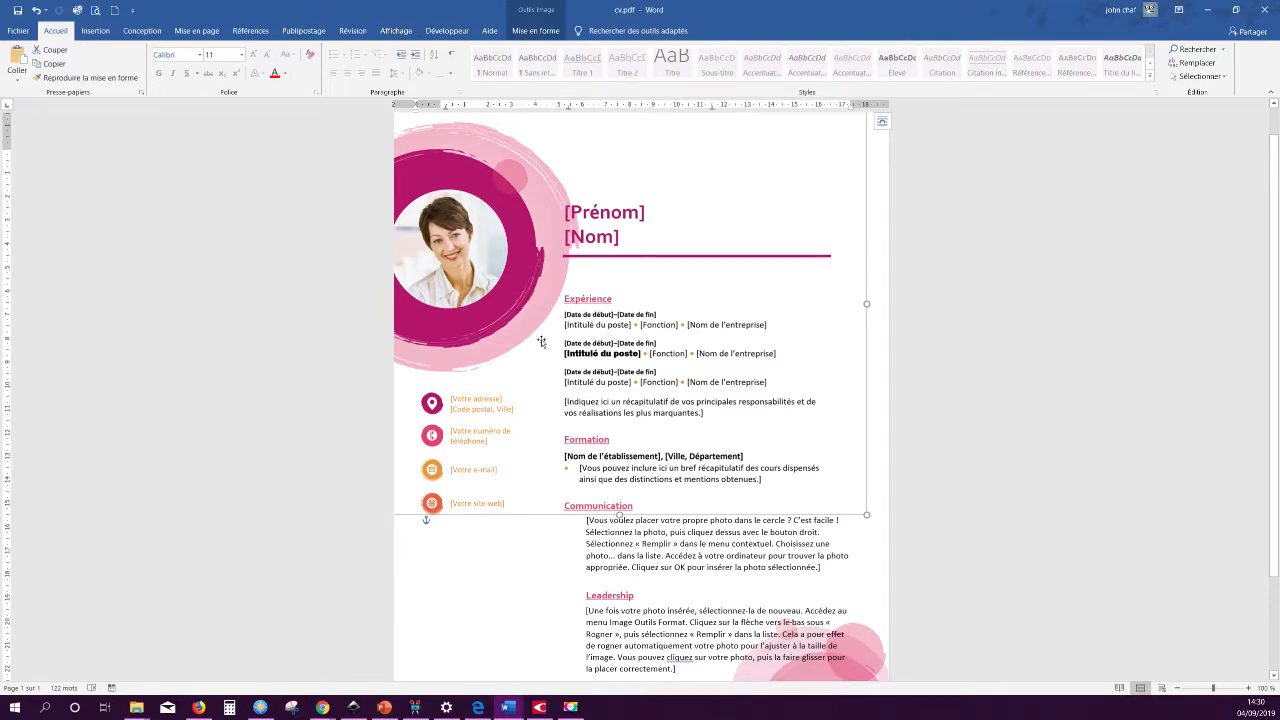
Close Word, choosing Ne pas enregistrer to discard the CV changes.
click(1013, 238)
click(1264, 9)
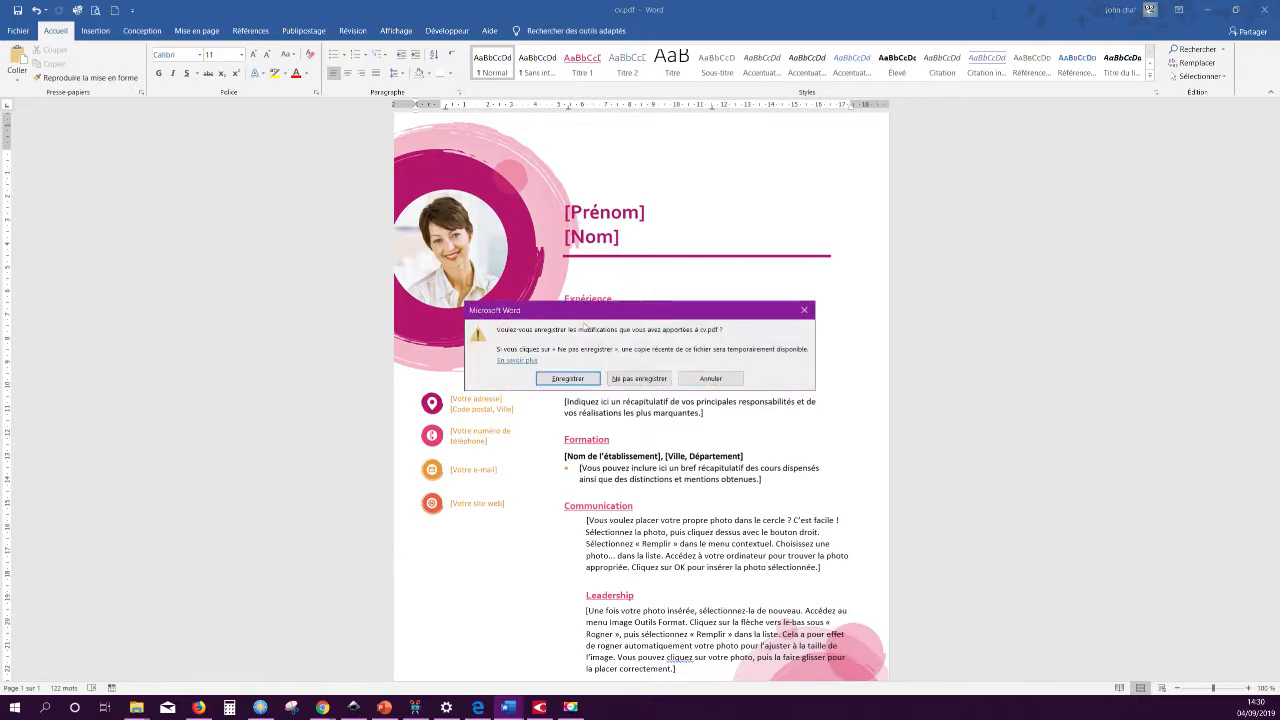
click(638, 378)
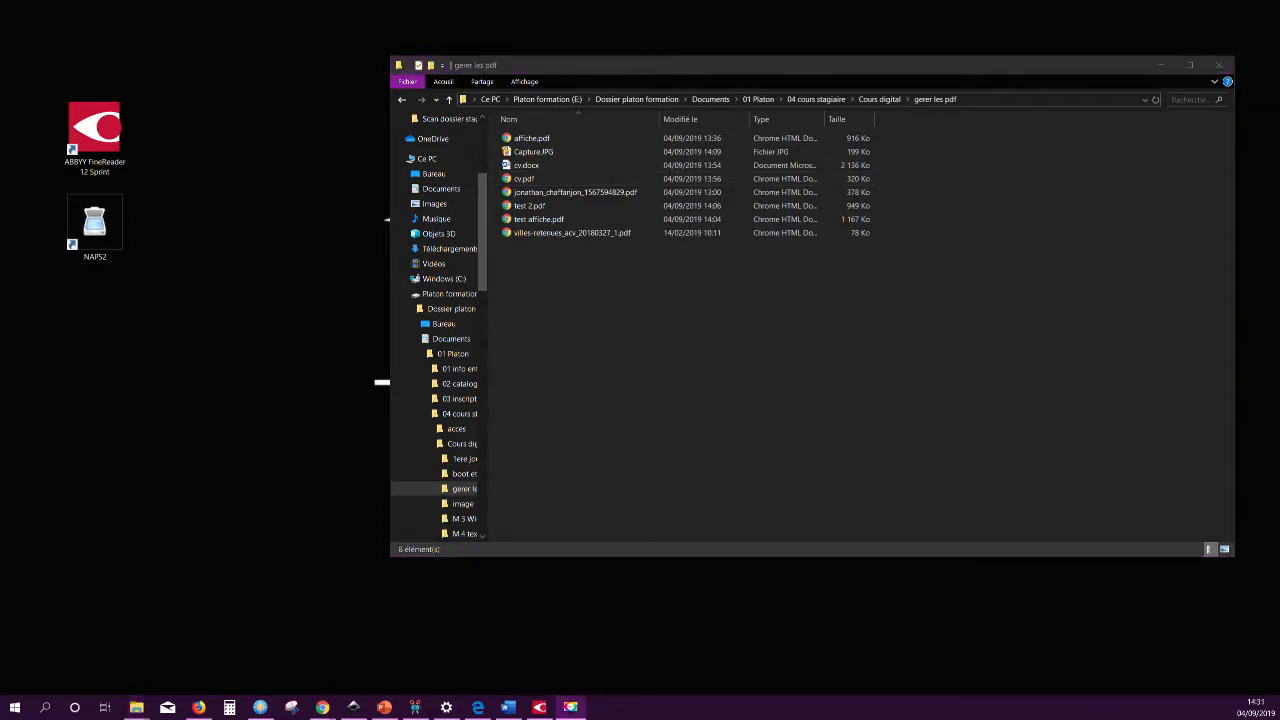
Place the Logiciel folder beside the PDFs and open the TOSA certificate PDF.
key(alt+Tab)
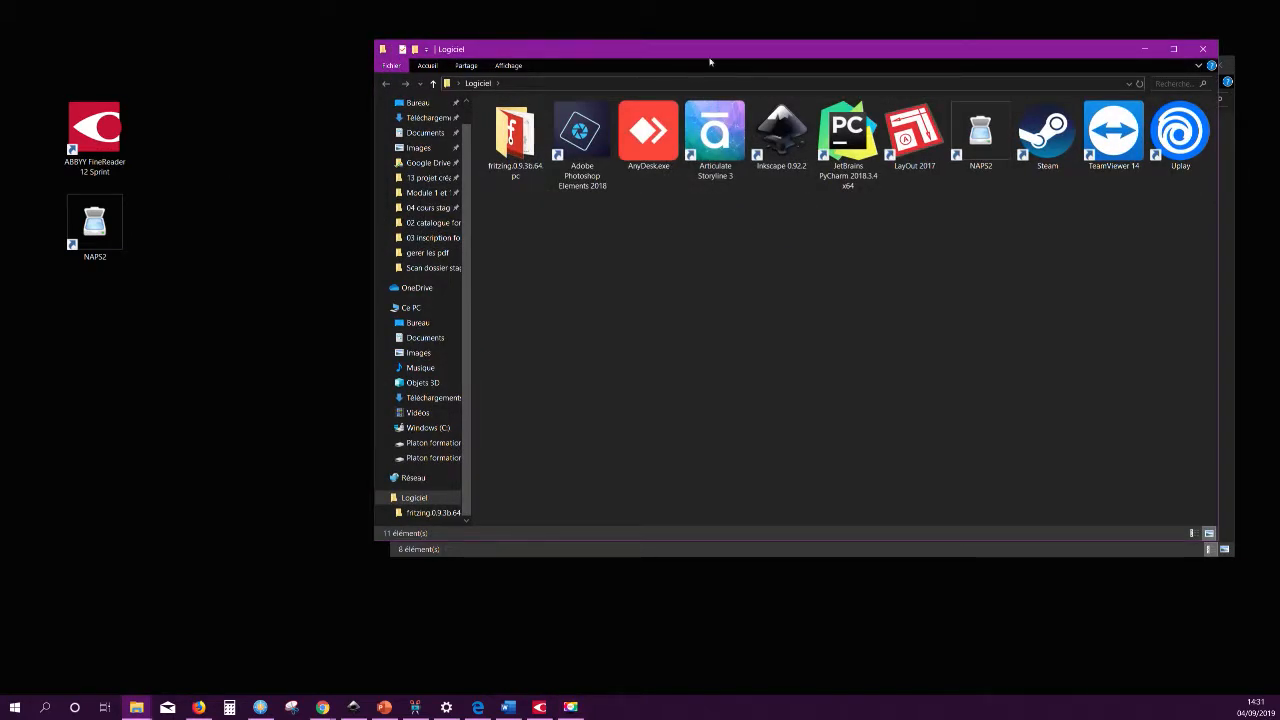
drag(733, 49, 381, 273)
click(418, 345)
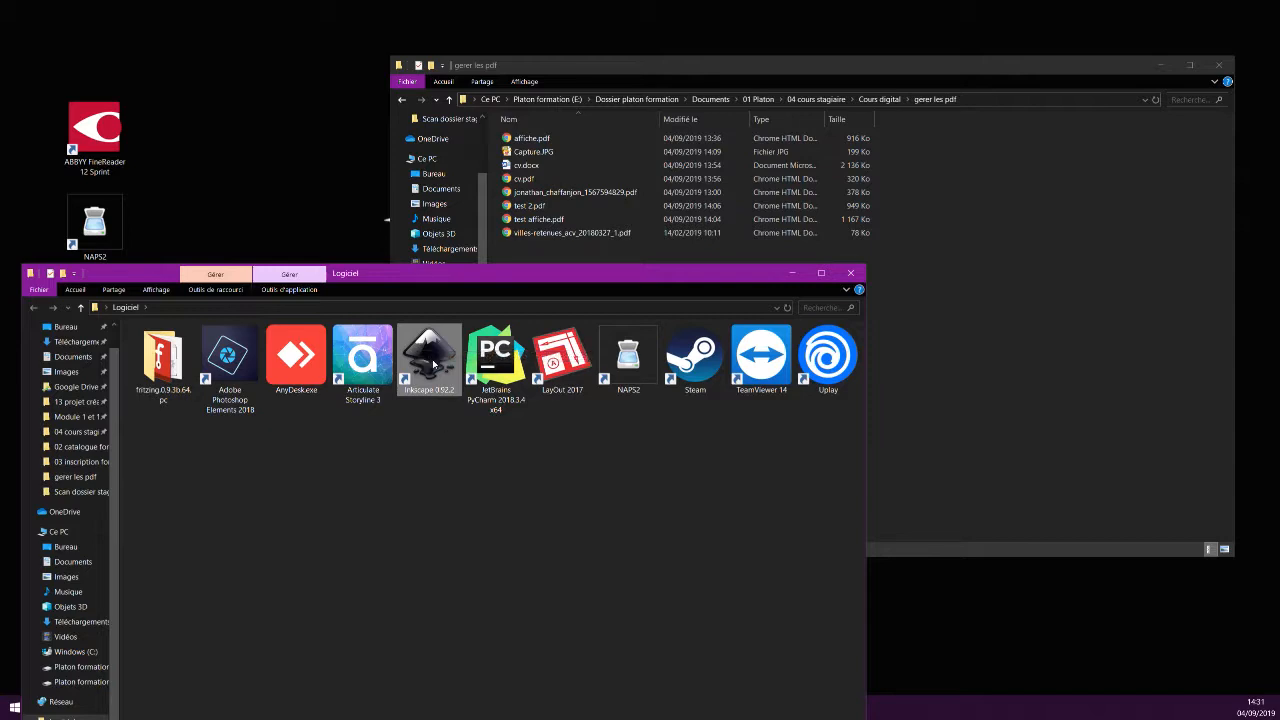
double_click(534, 194)
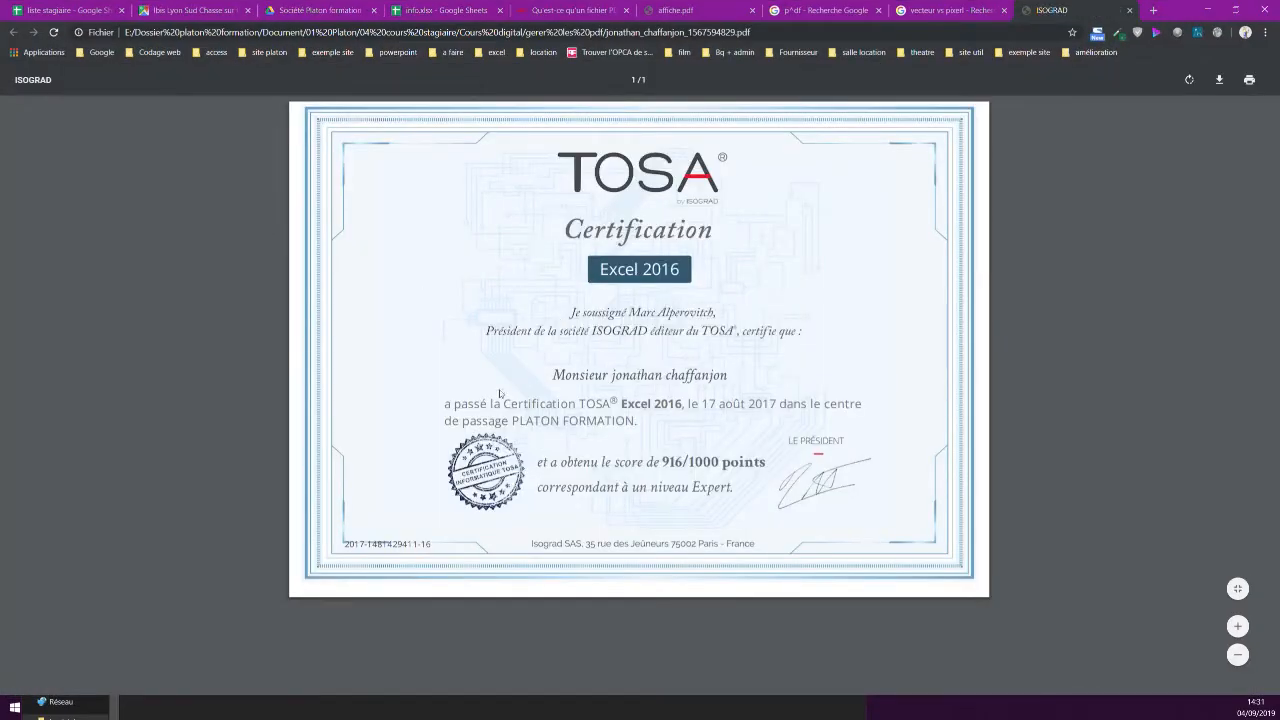
Select blocks of the certificate text, including the score and level lines, to confirm it's selectable.
drag(552, 375, 775, 473)
drag(647, 465, 736, 490)
click(572, 173)
Zoom in on the words Excel 2016, zoom back out, and minimize Chrome.
ctrl+scroll(583, 187, up, 5)
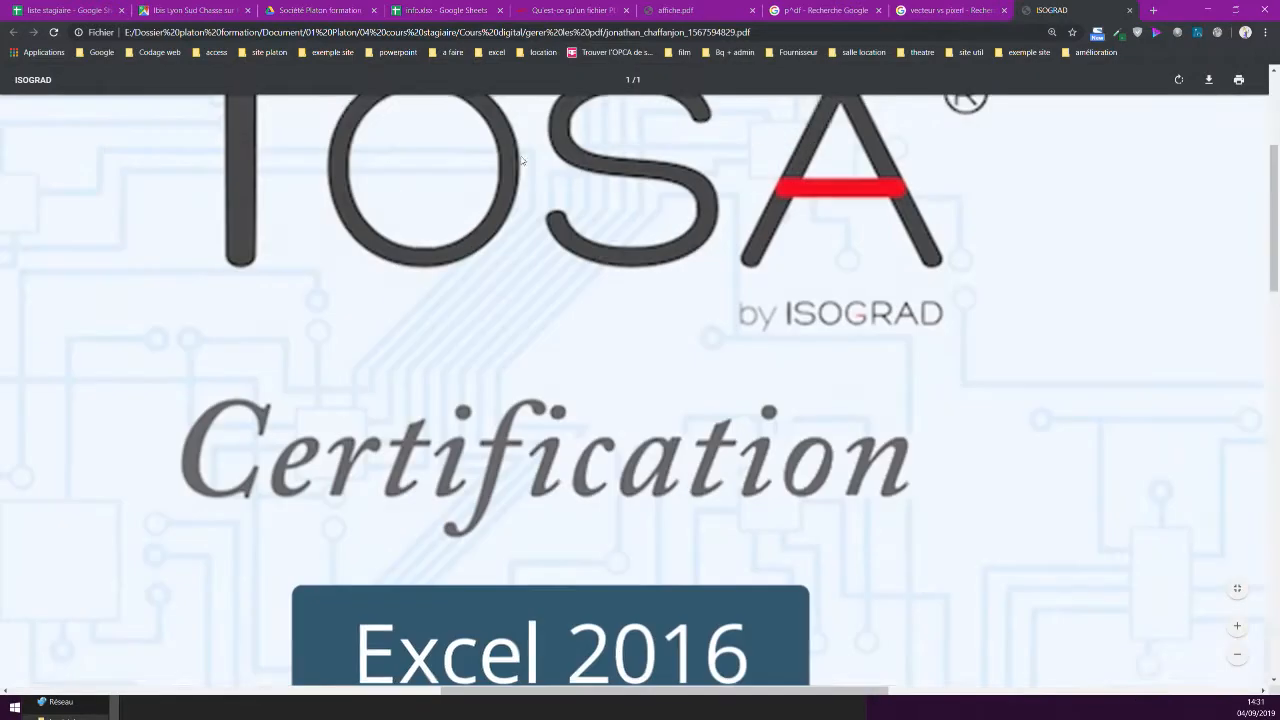
scroll(496, 465, down, 3)
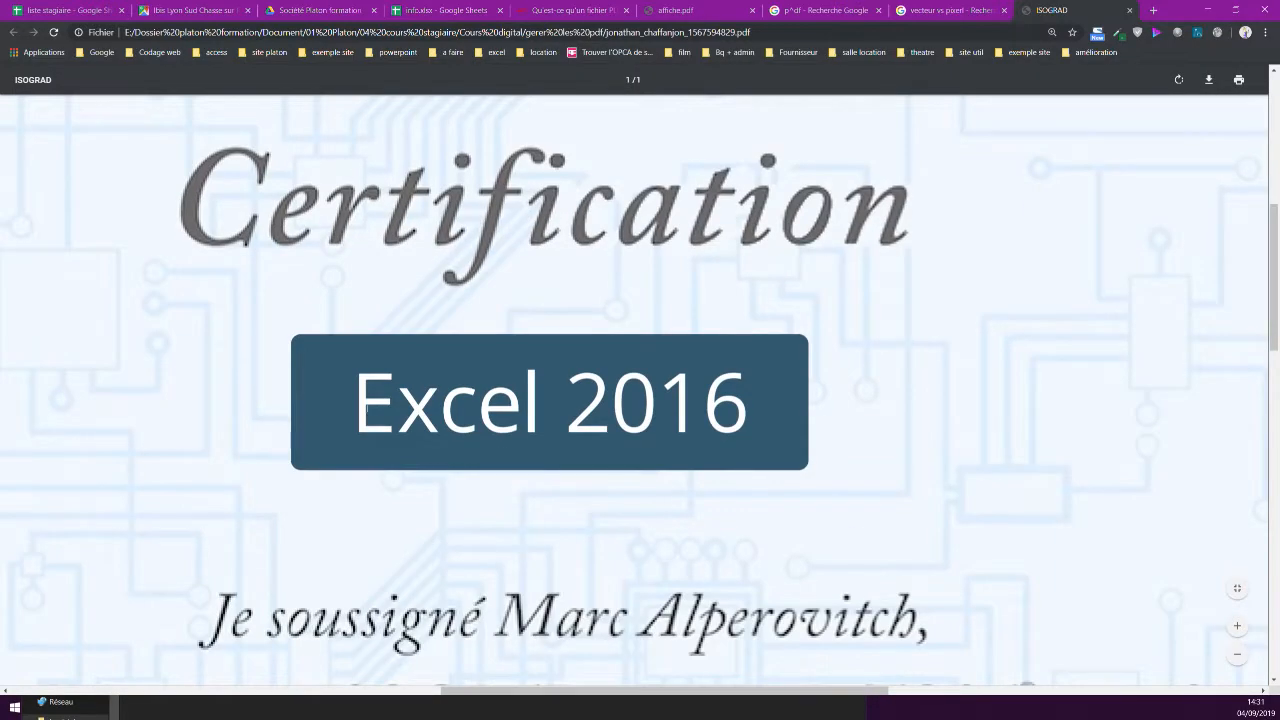
mouse_move(361, 398)
mouse_down()
mouse_move(748, 402)
mouse_move(342, 407)
mouse_up()
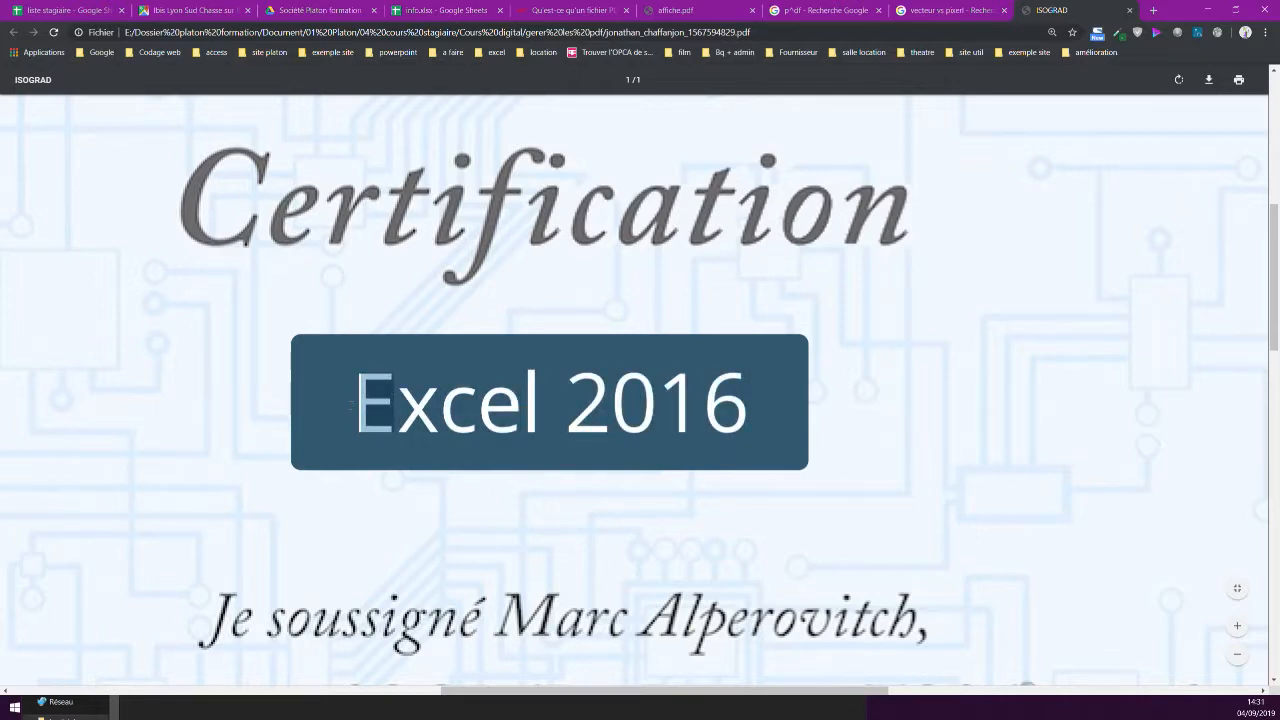
scroll(460, 370, down, 4)
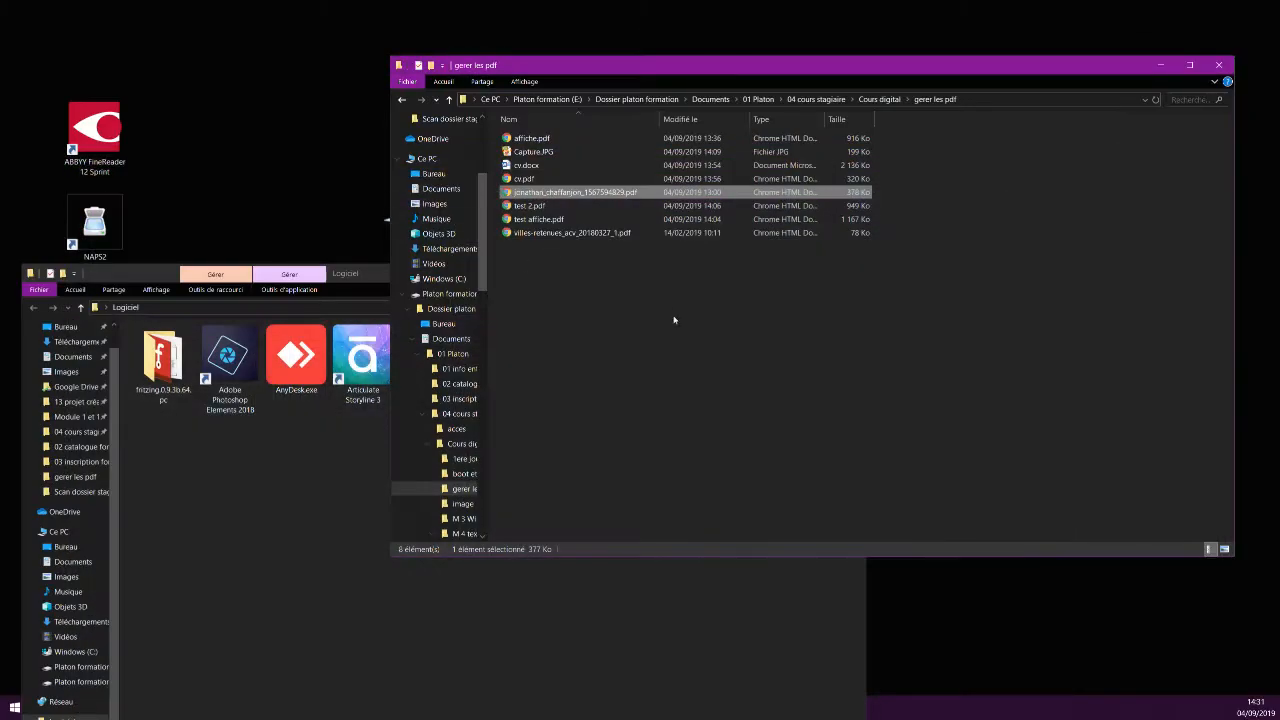
click(1207, 9)
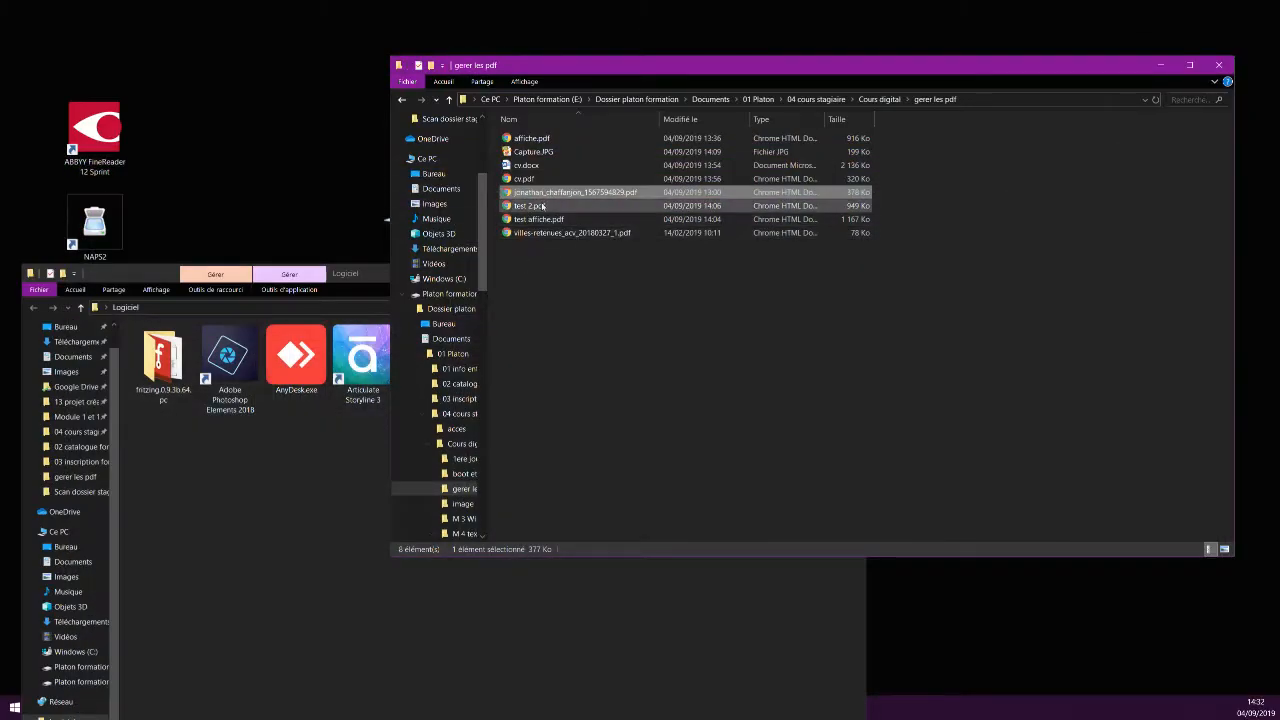
Open the certificate PDF in Inkscape with Importation interne and confirm with Valider.
drag(372, 279, 400, 215)
drag(526, 197, 468, 300)
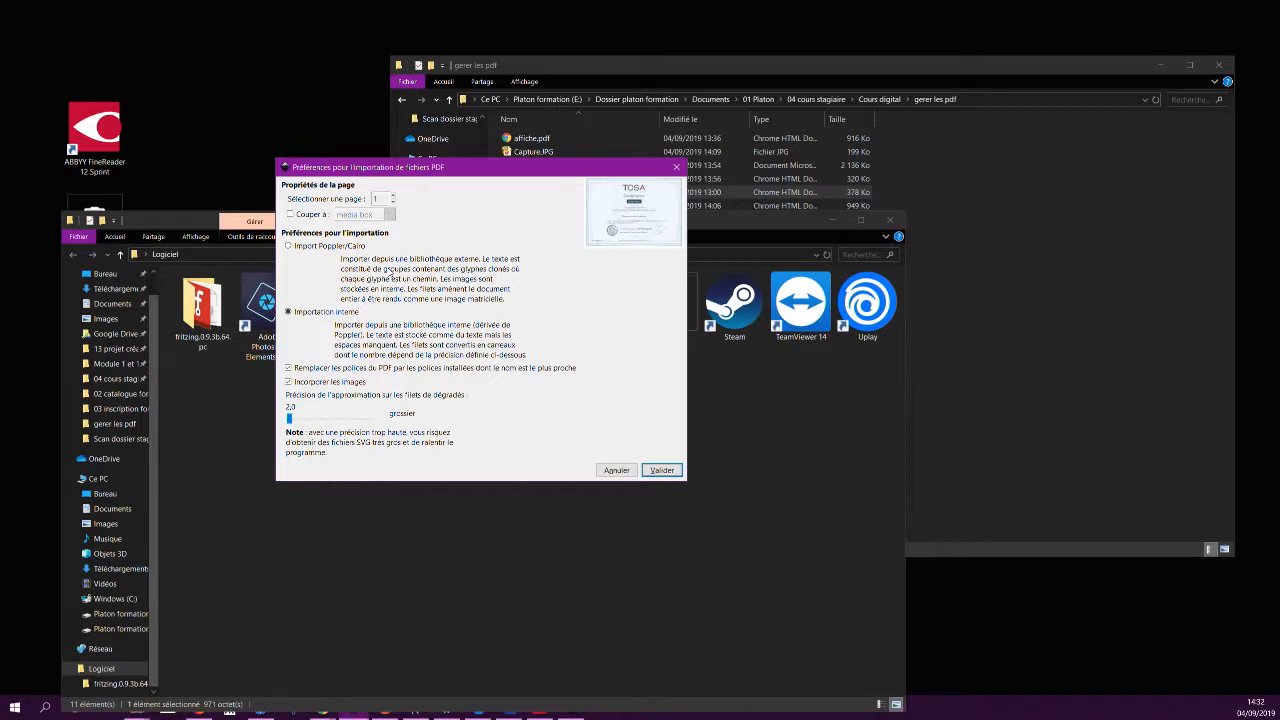
click(318, 313)
click(662, 470)
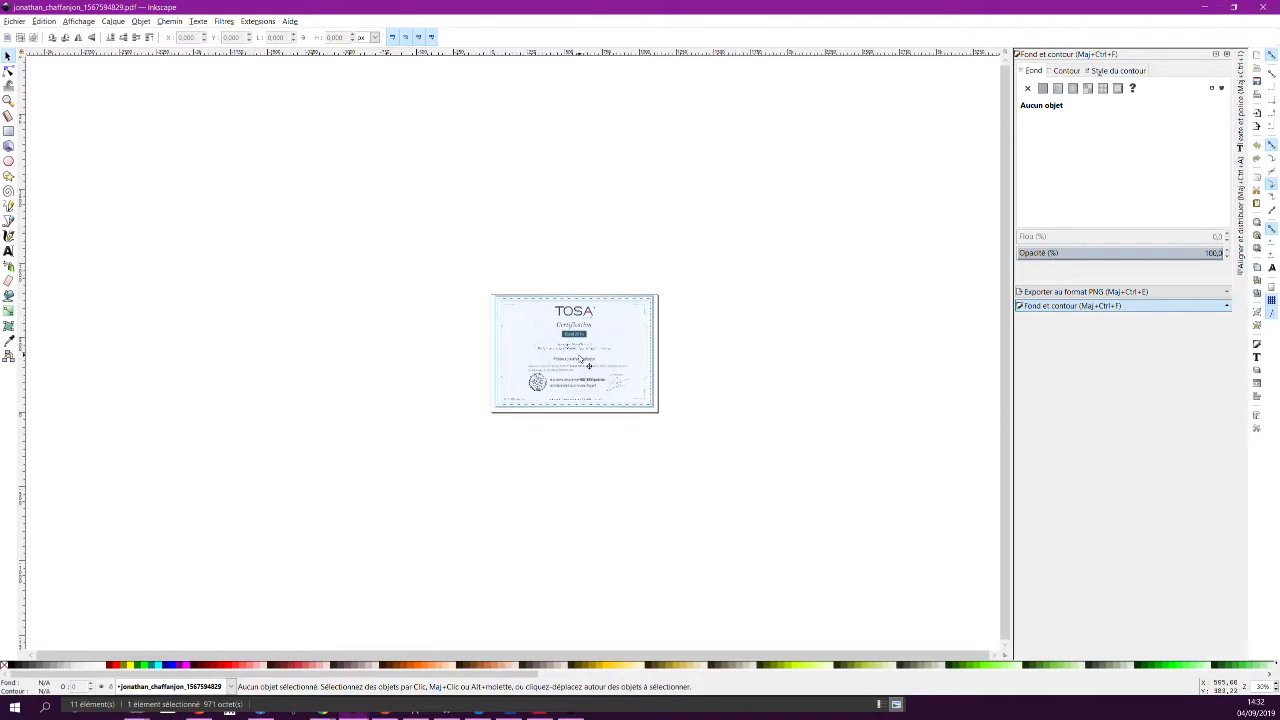
Zoom in and out over the certificate's Excel 2016, 916/1000 points and Expert level text.
ctrl+scroll(560, 358, up, 4)
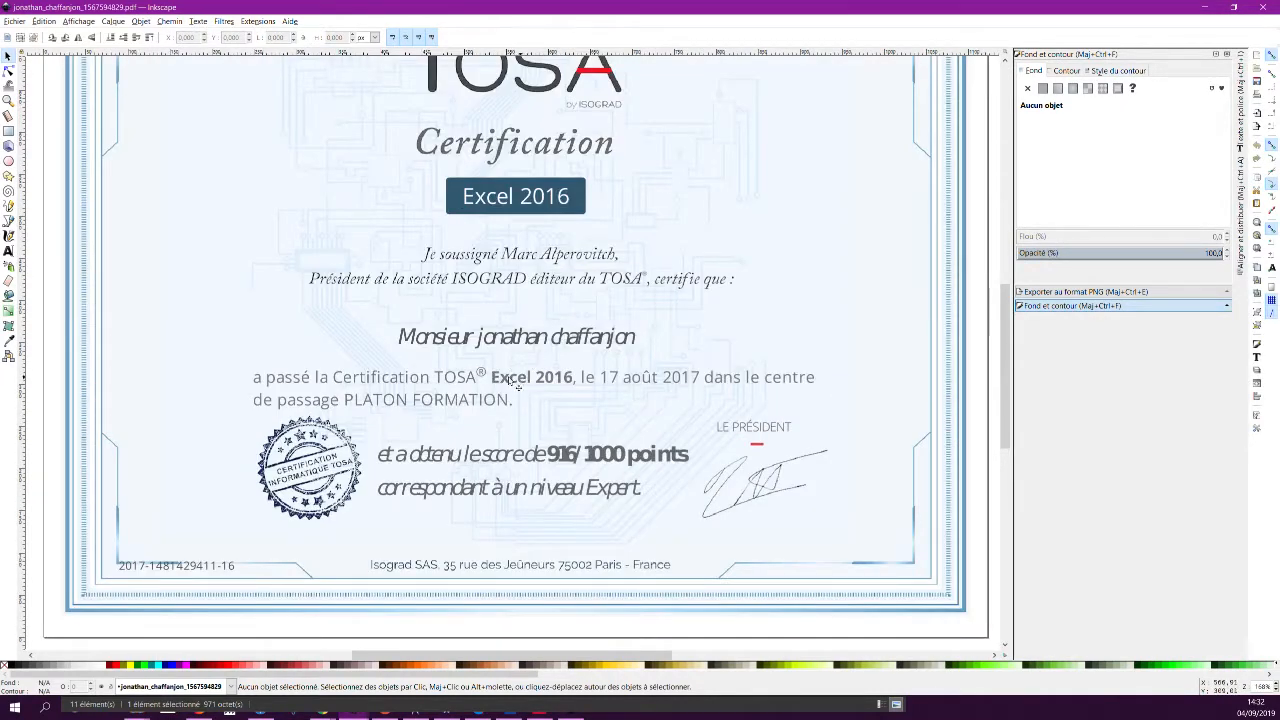
ctrl+scroll(485, 376, up, 2)
ctrl+scroll(485, 376, up, 2)
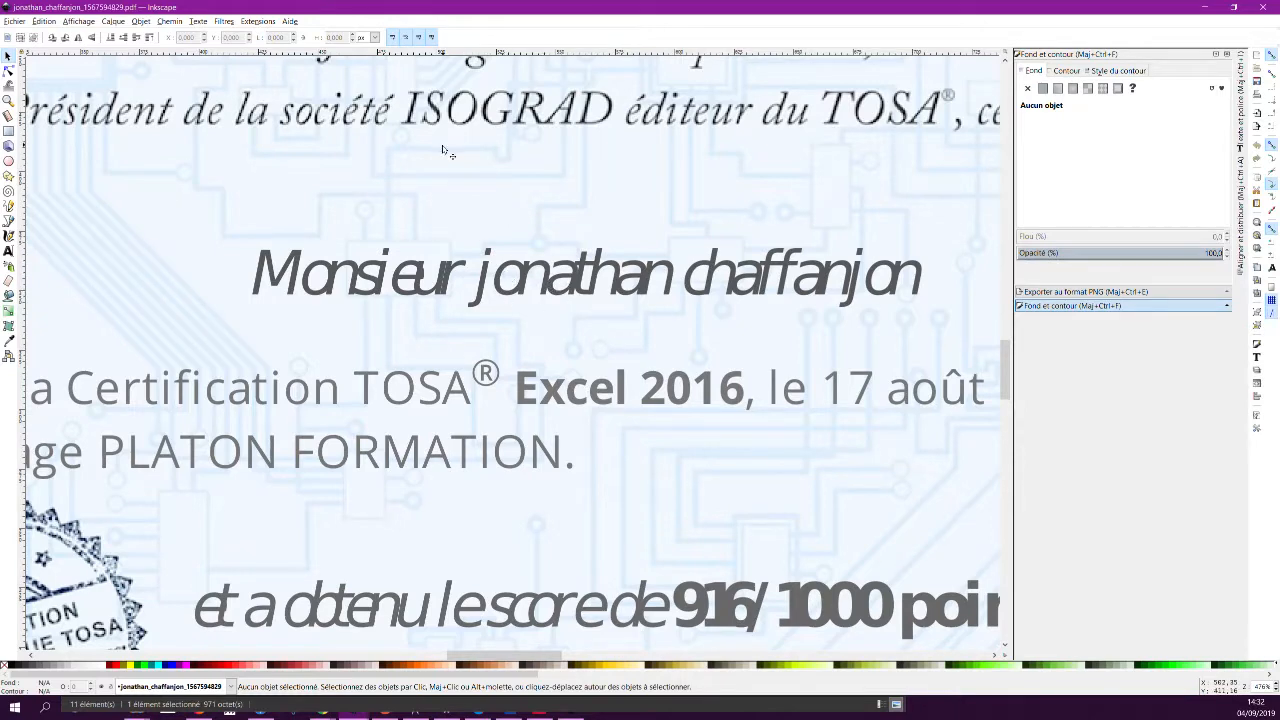
ctrl+scroll(442, 144, down, 1)
ctrl+scroll(437, 121, up, 6)
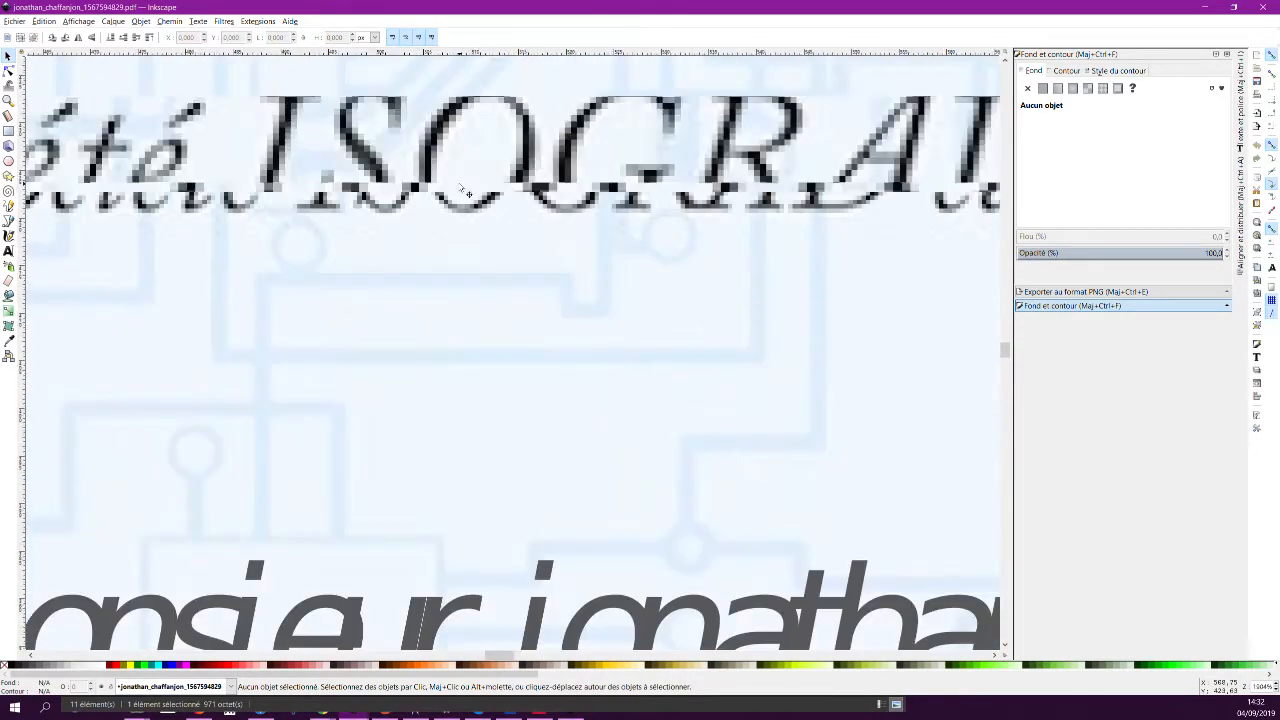
ctrl+scroll(411, 200, down, 5)
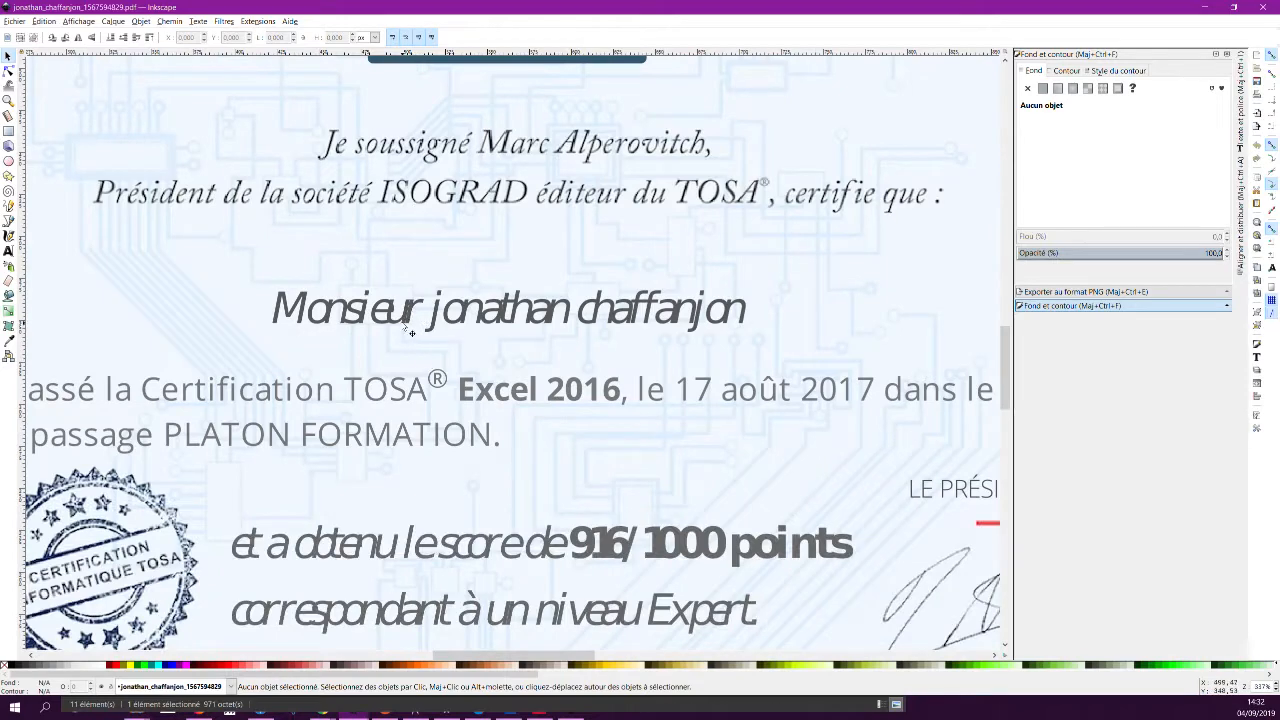
ctrl+scroll(388, 320, up, 2)
ctrl+scroll(386, 320, down, 5)
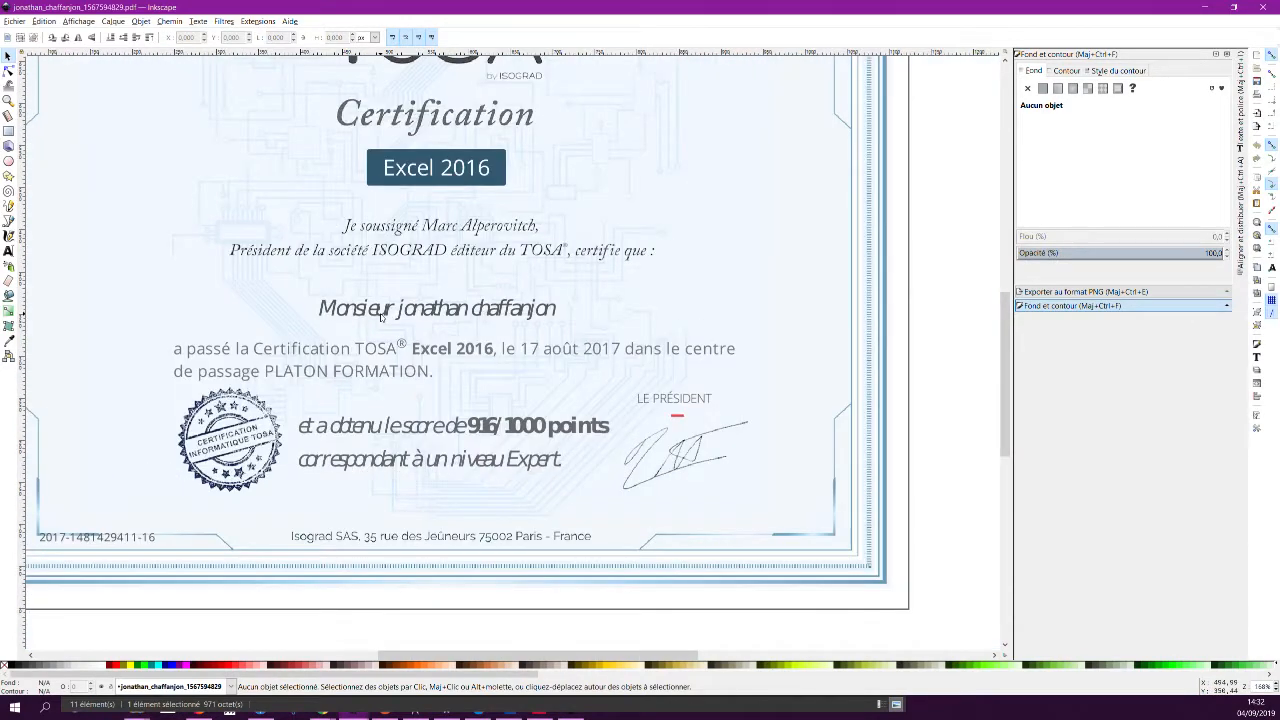
With the Text tool, erase the old recipient name under 'certifie que :' and type the new name.
click(8, 250)
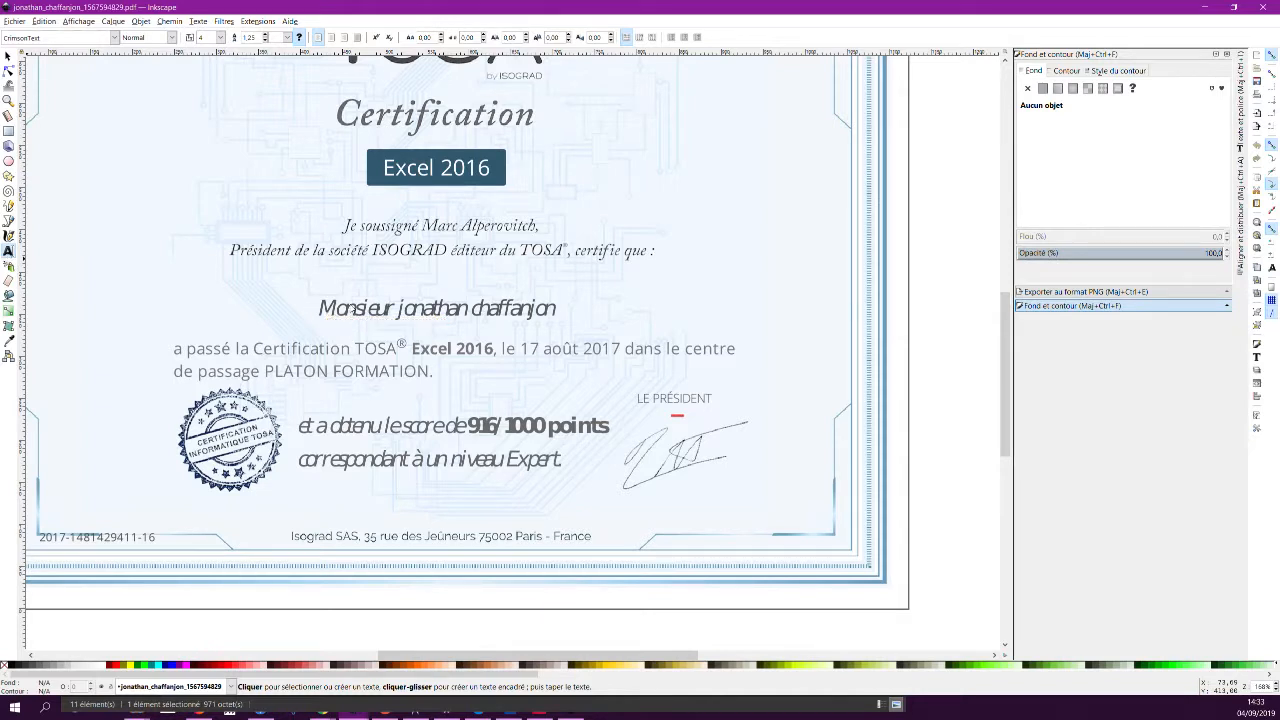
click(330, 309)
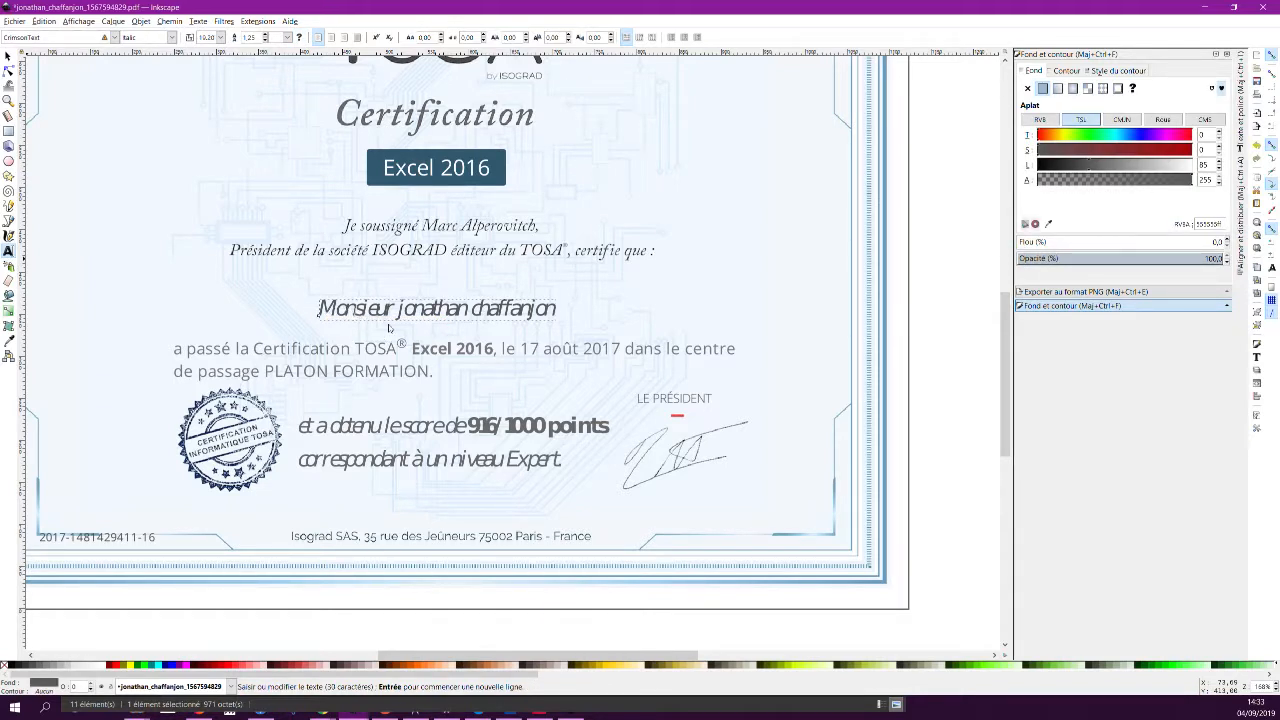
key(BackSpace)
double_click(368, 311)
key(BackSpace)
key(BackSpace)
key(BackSpace)
key(BackSpace)
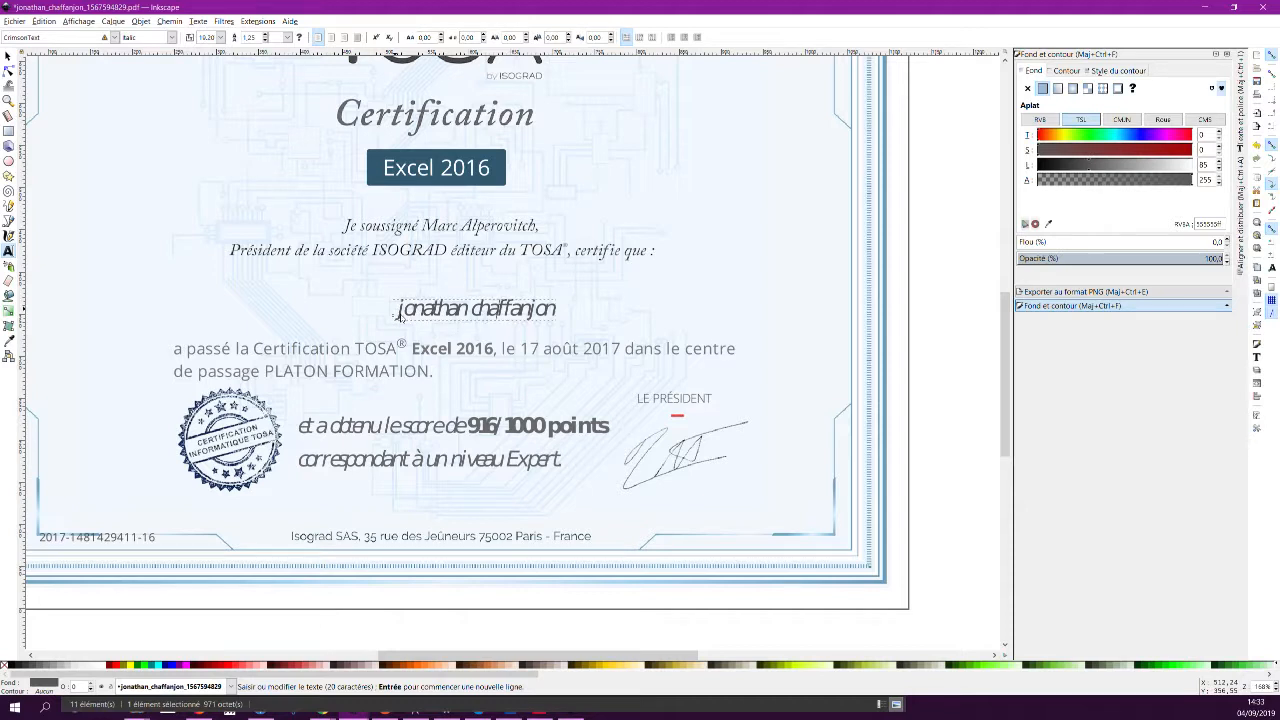
key(Right)
key(BackSpace)
key(BackSpace)
key(BackSpace)
key(BackSpace)
key(BackSpace)
key(BackSpace)
key(BackSpace)
key(BackSpace)
key(BackSpace)
key(BackSpace)
key(BackSpace)
key(BackSpace)
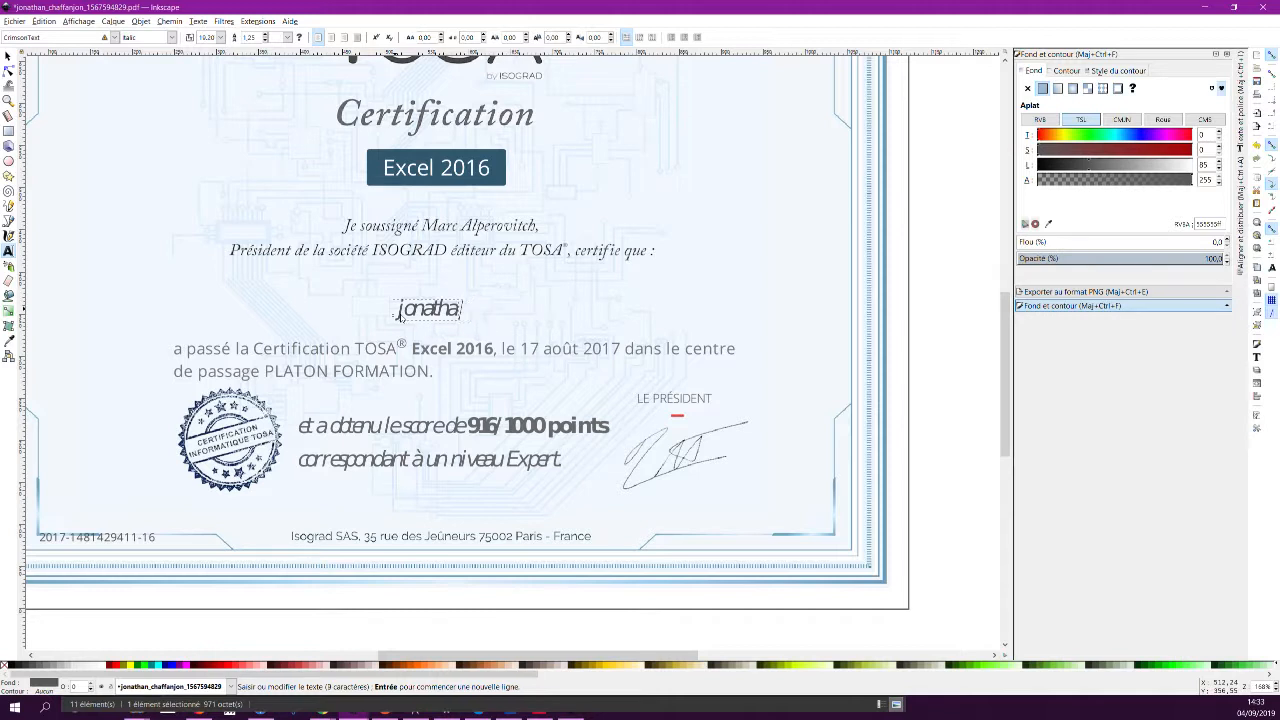
key(BackSpace)
key(BackSpace)
key(BackSpace)
key(BackSpace)
key(BackSpace)
key(BackSpace)
key(BackSpace)
key(BackSpace)
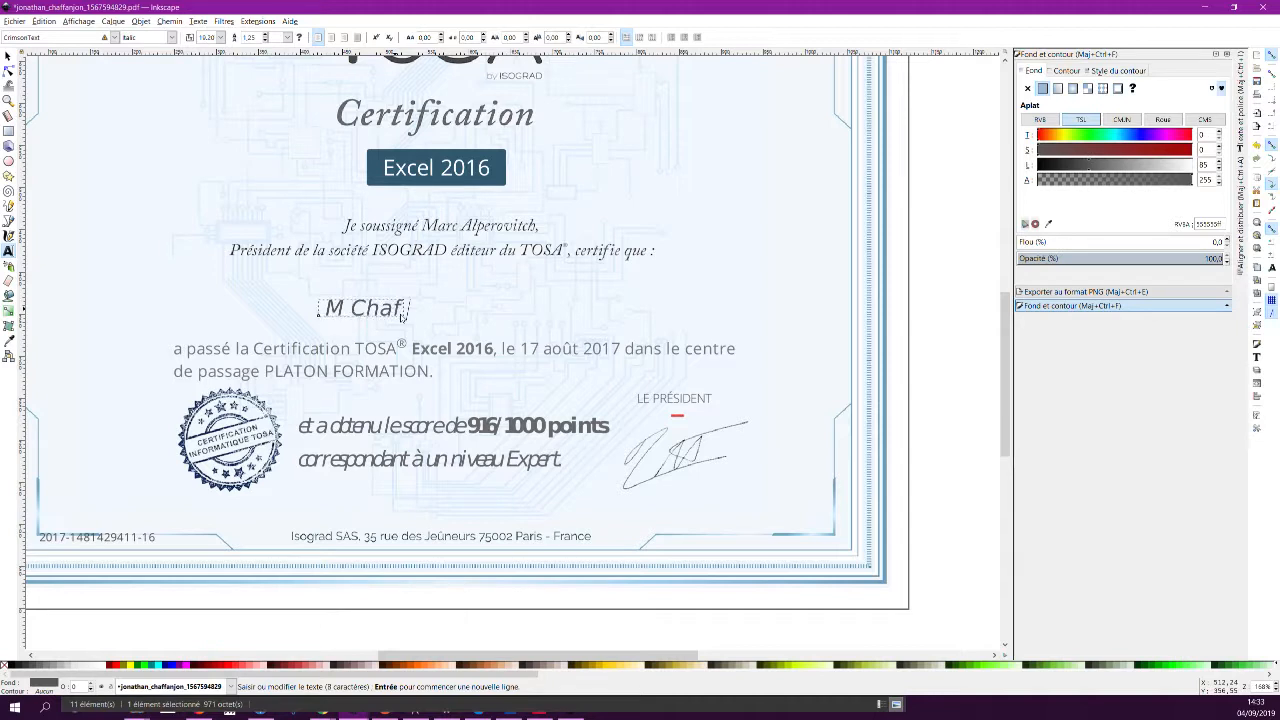
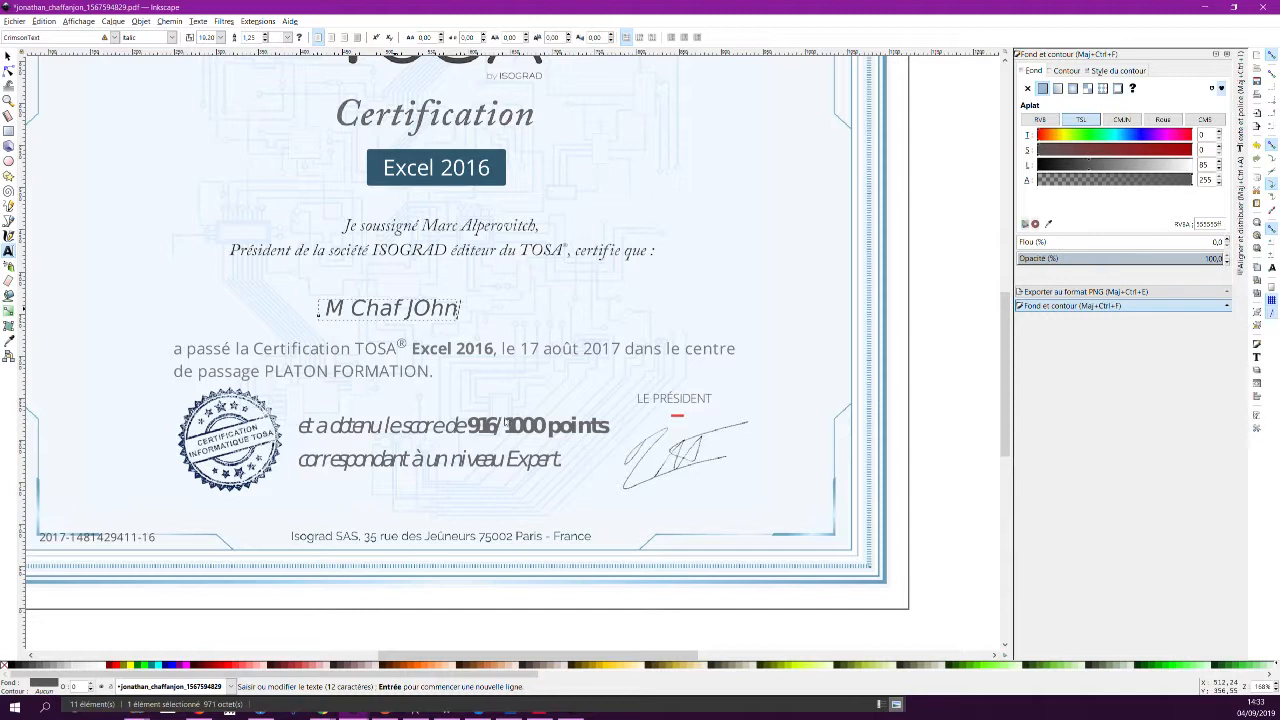
click(497, 426)
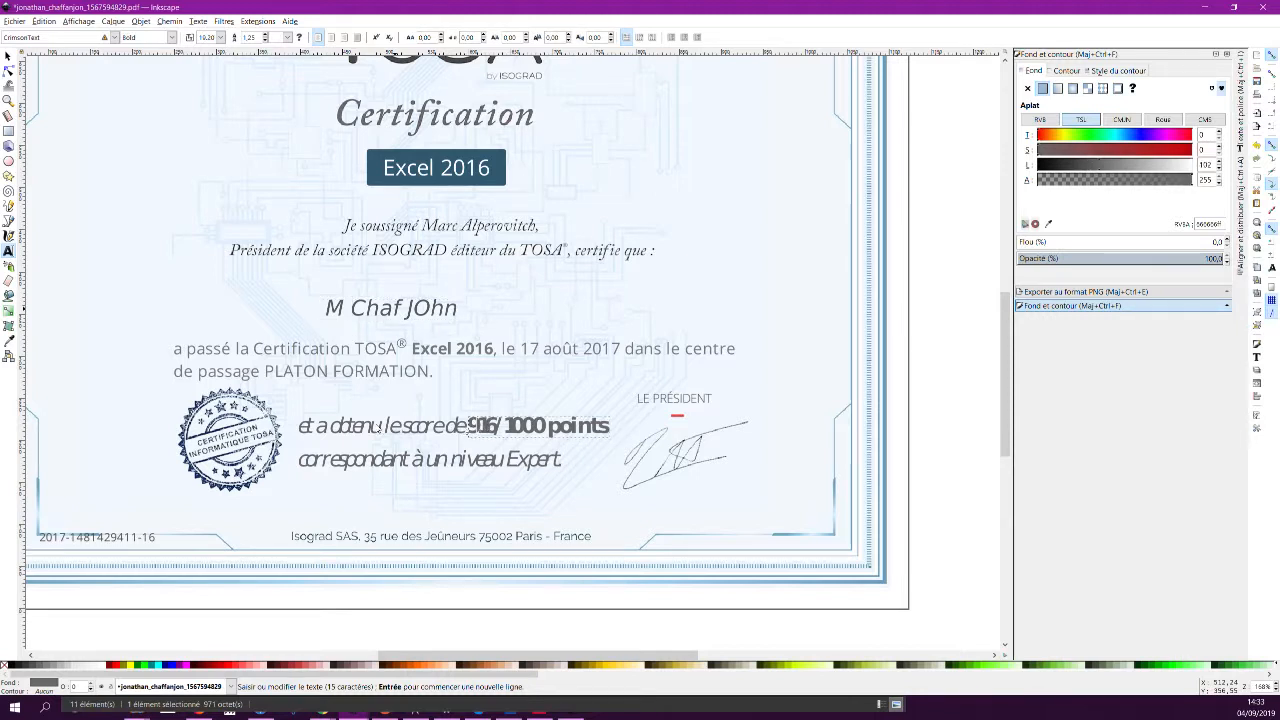
Restore the Inkscape window and resize it to occupy the right side of the screen.
click(1235, 7)
drag(766, 80, 1031, 35)
drag(976, 276, 976, 646)
drag(727, 432, 600, 432)
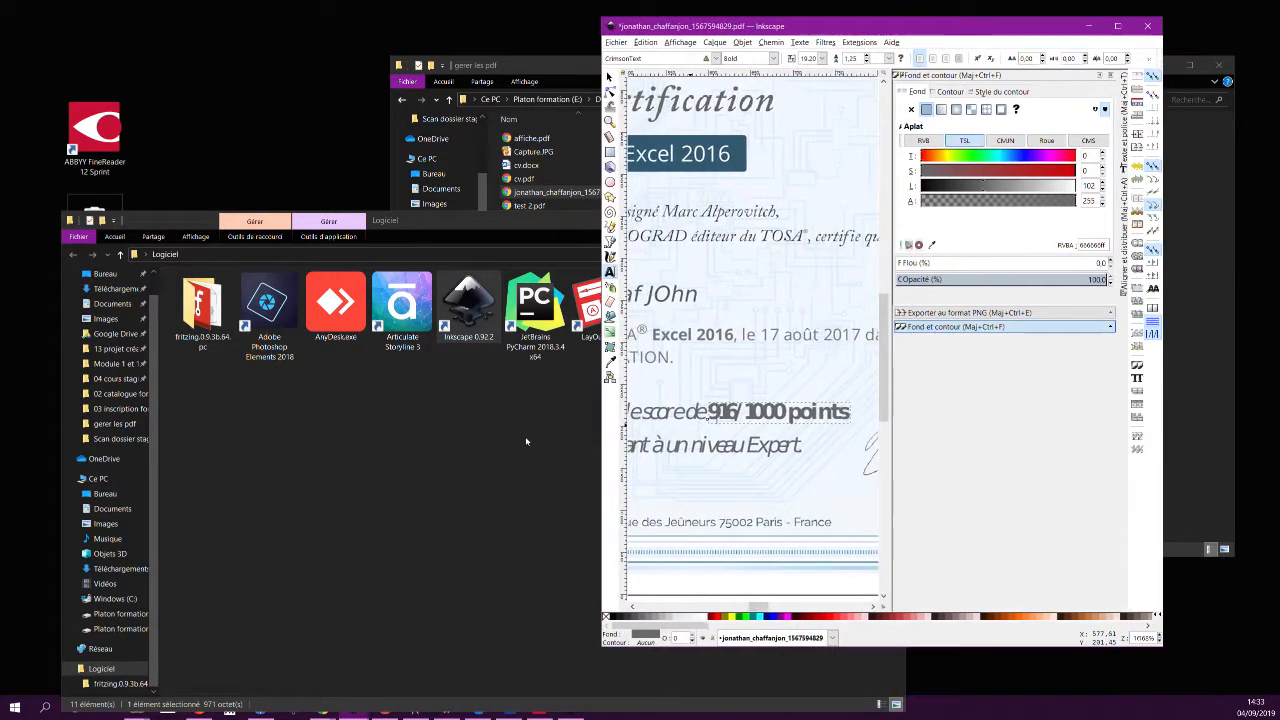
Open the original certificate PDF in Chrome and size it beside Inkscape.
double_click(550, 192)
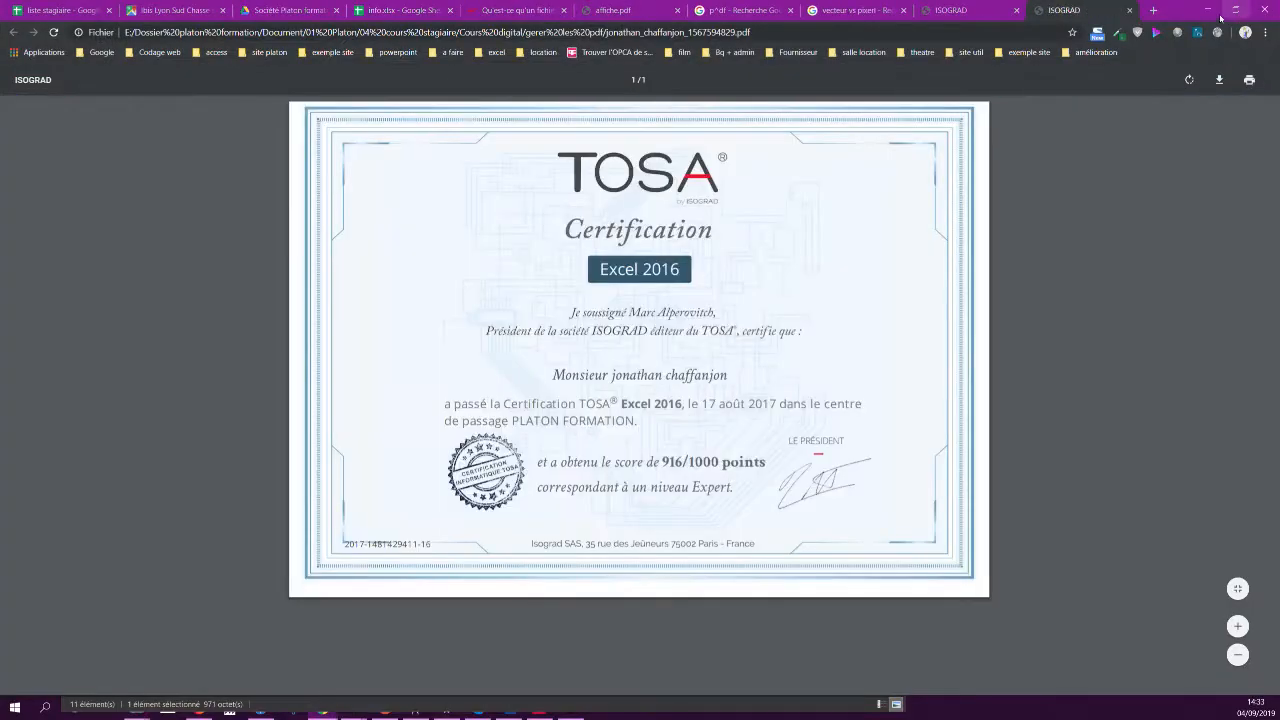
click(1235, 9)
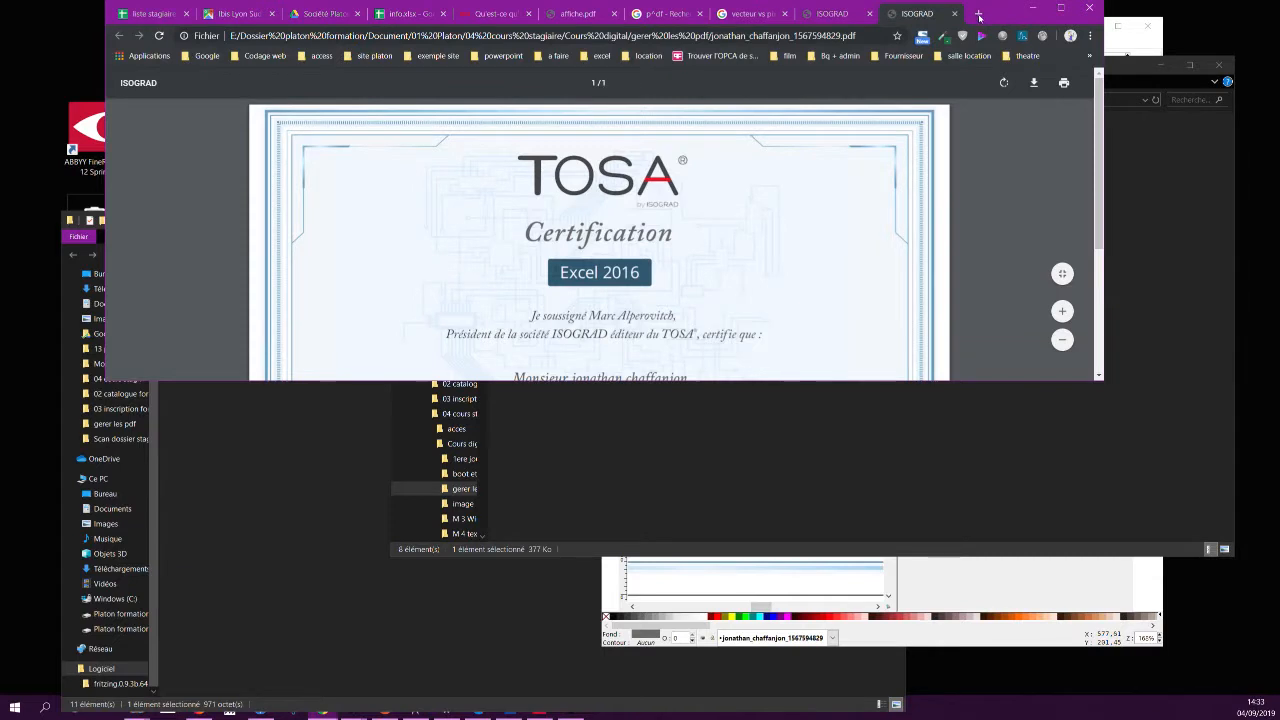
drag(958, 13, 750, 25)
drag(896, 187, 503, 271)
scroll(240, 306, down, 3)
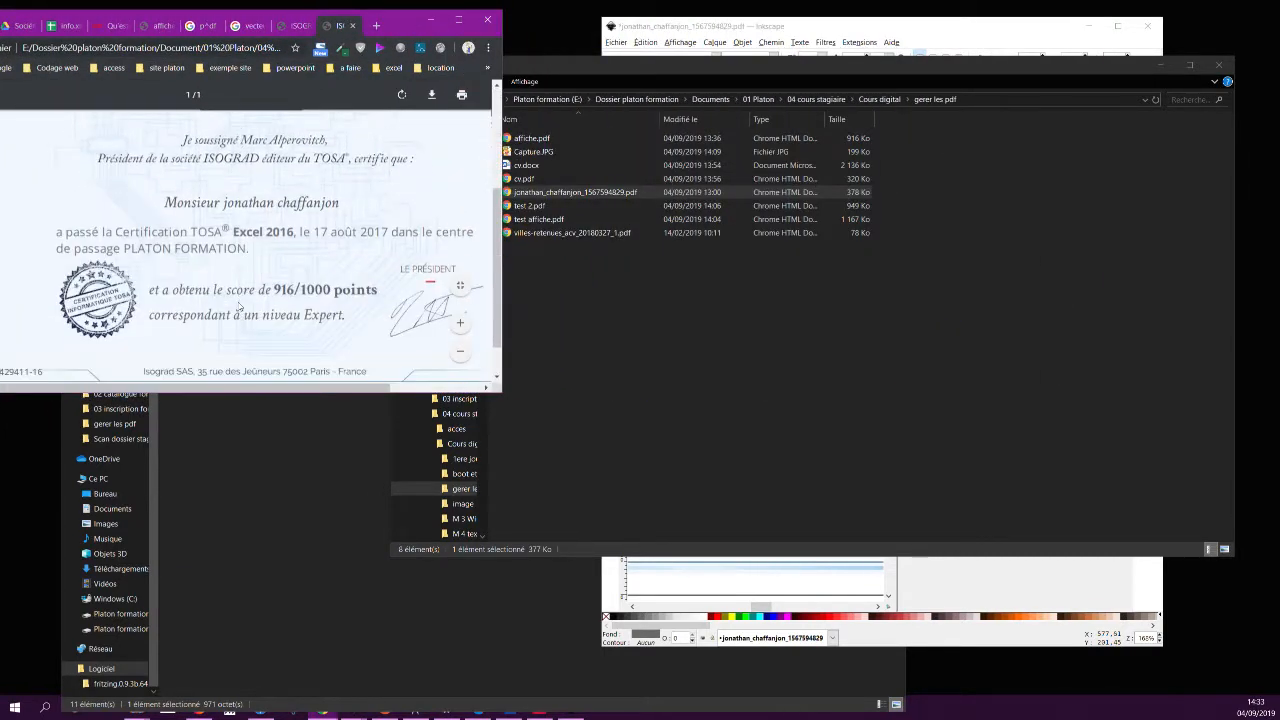
drag(294, 392, 294, 688)
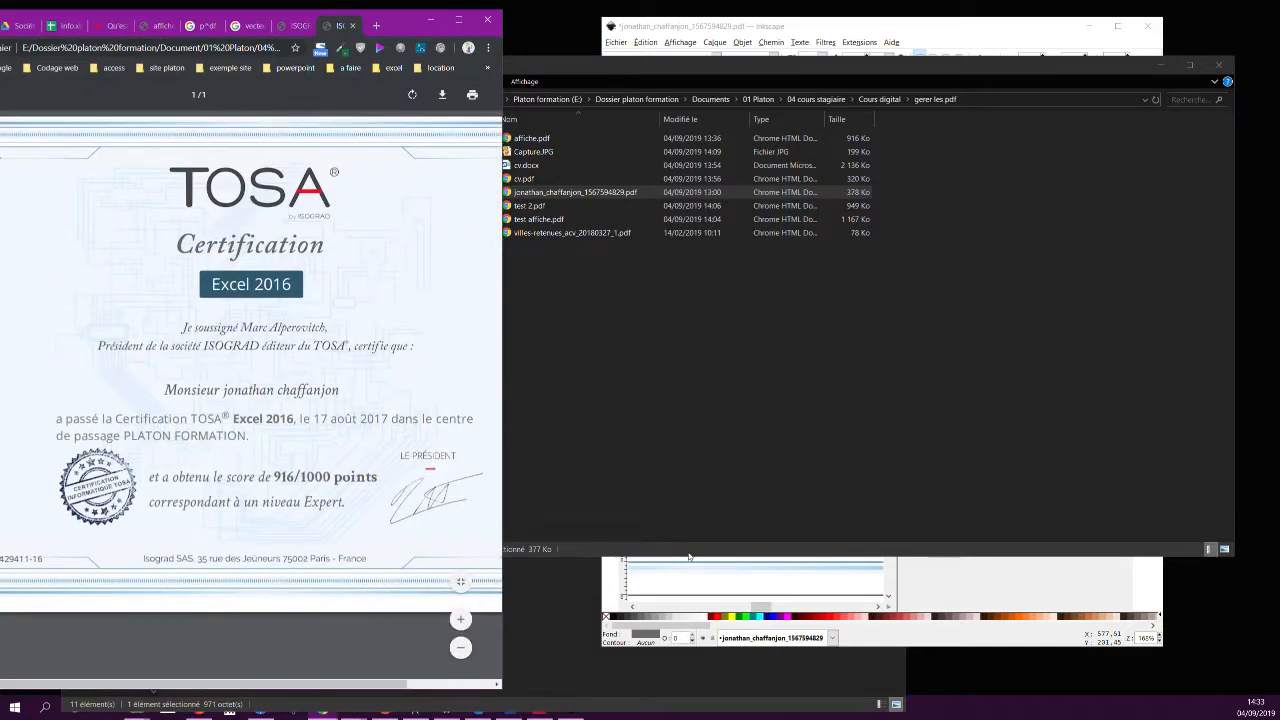
Select the 916/1000 points score in both the original and edited certificates, then close Inkscape's document.
click(928, 587)
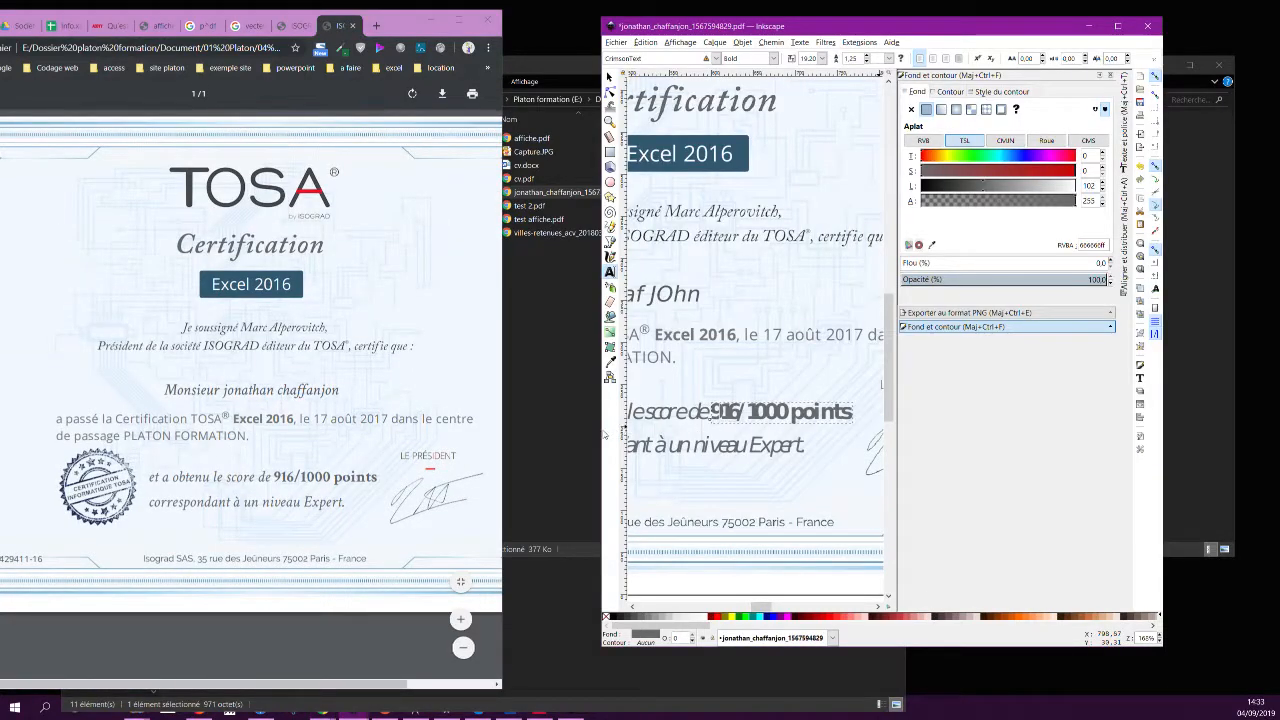
drag(602, 446, 483, 446)
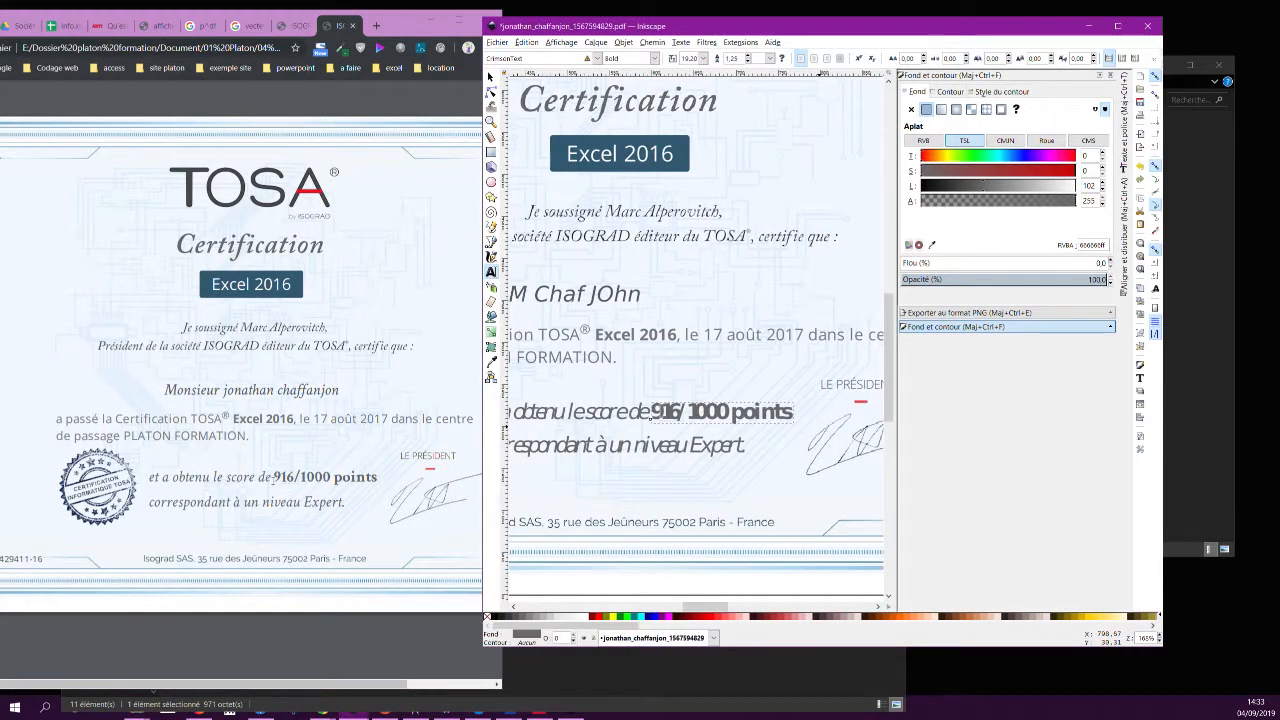
drag(274, 477, 376, 478)
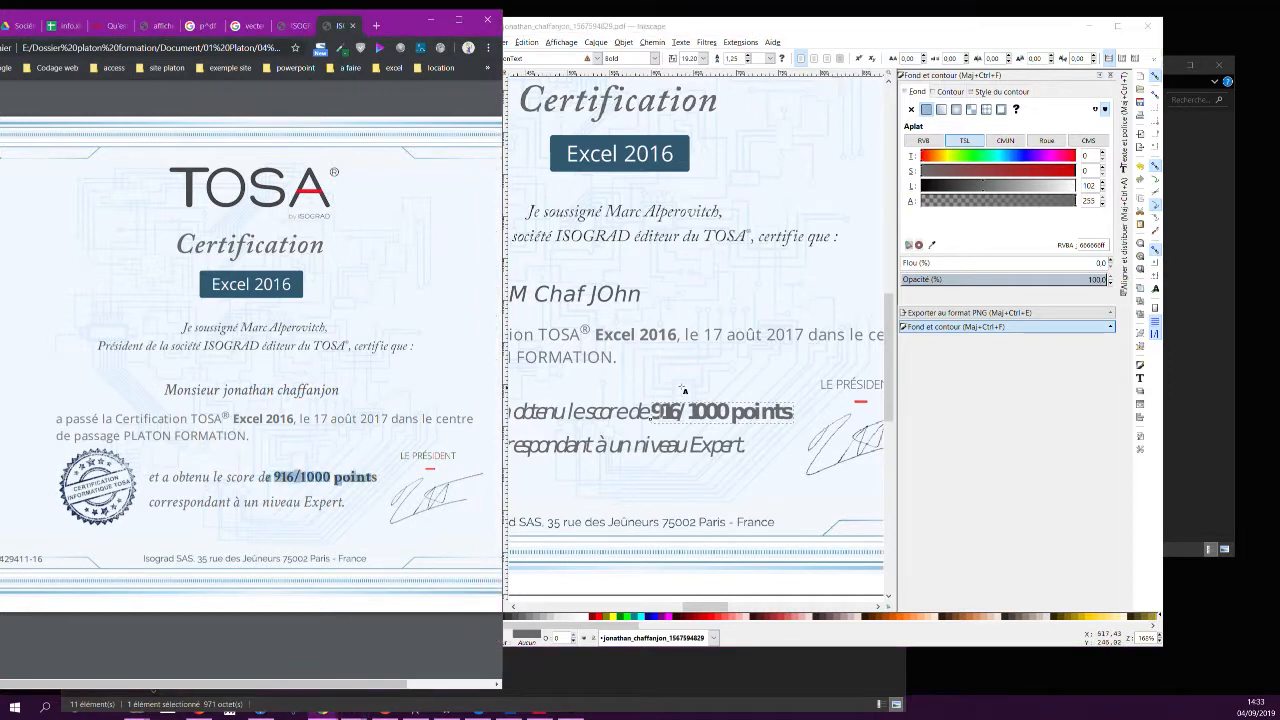
click(738, 402)
drag(657, 411, 795, 411)
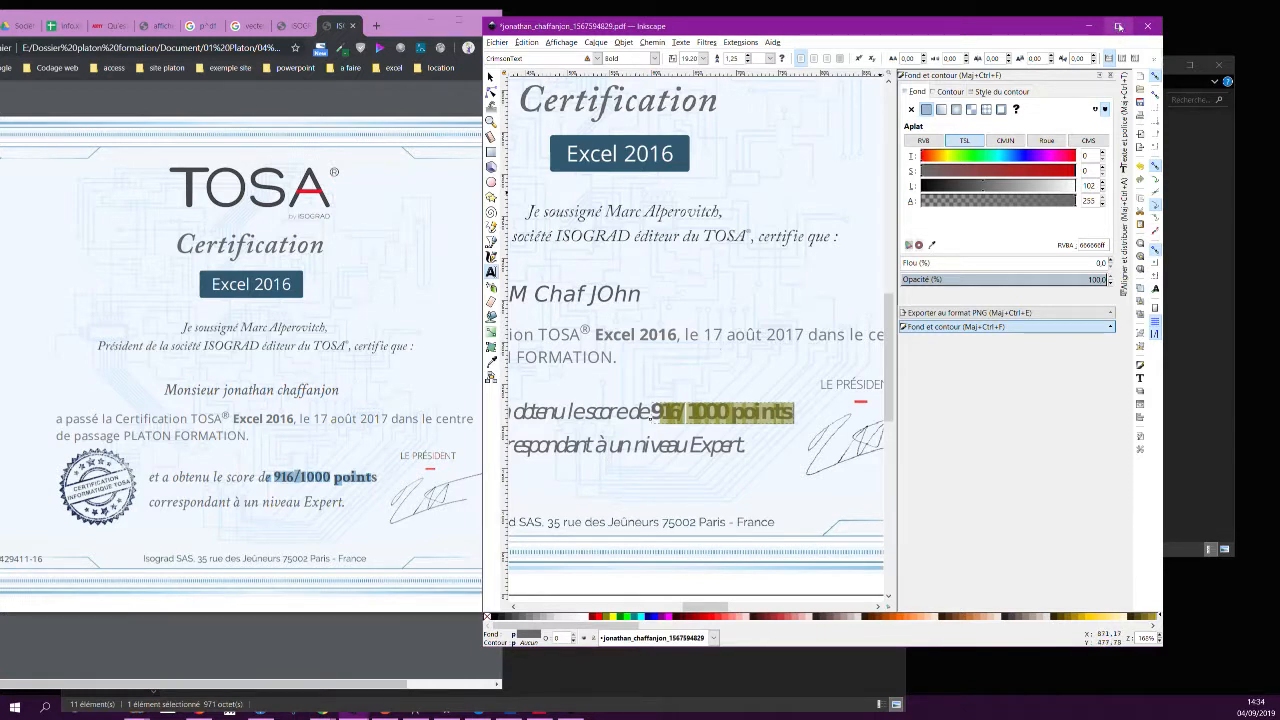
click(1153, 26)
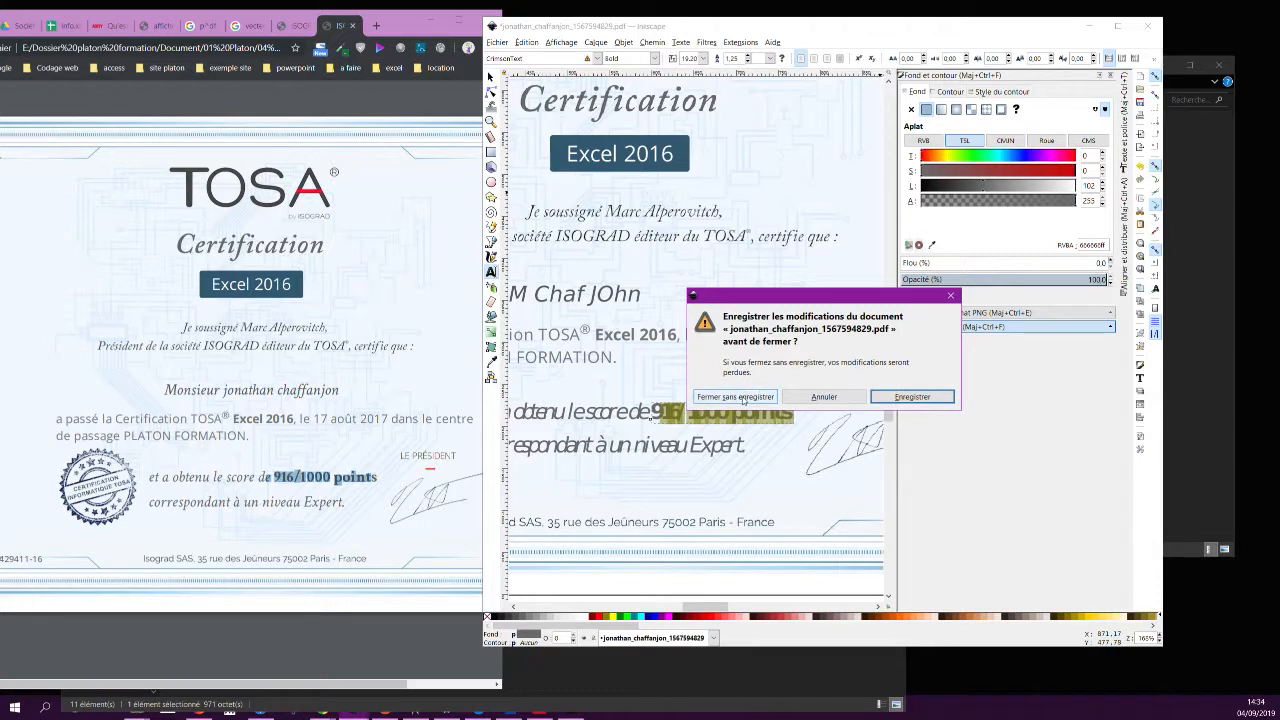
Close without saving and reimport the certificate PDF using Import Poppler/Cairo.
click(742, 398)
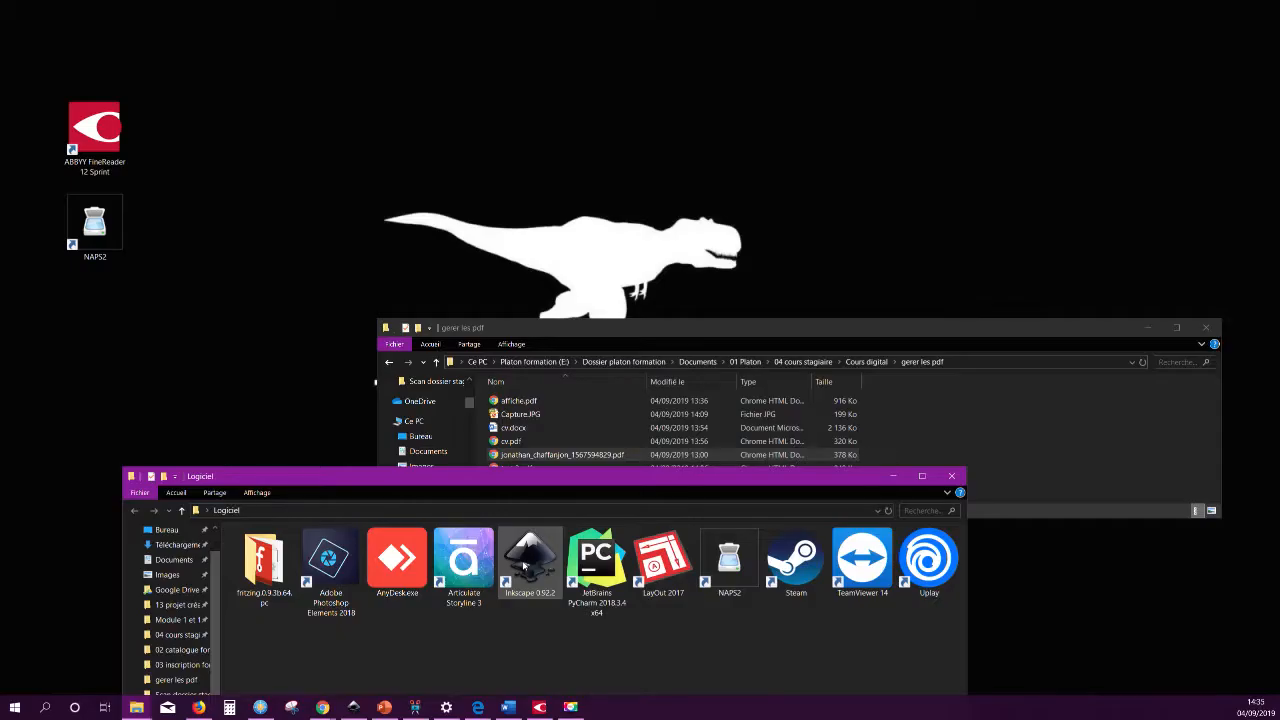
click(113, 185)
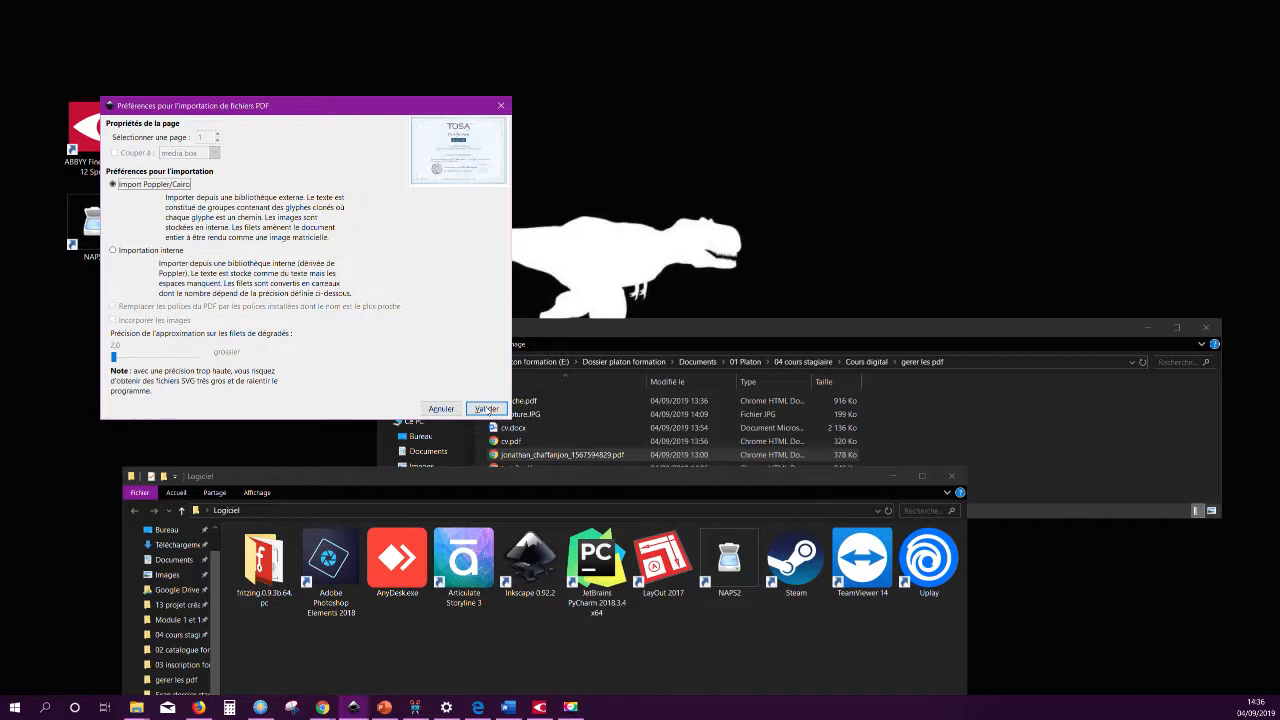
click(487, 409)
click(487, 408)
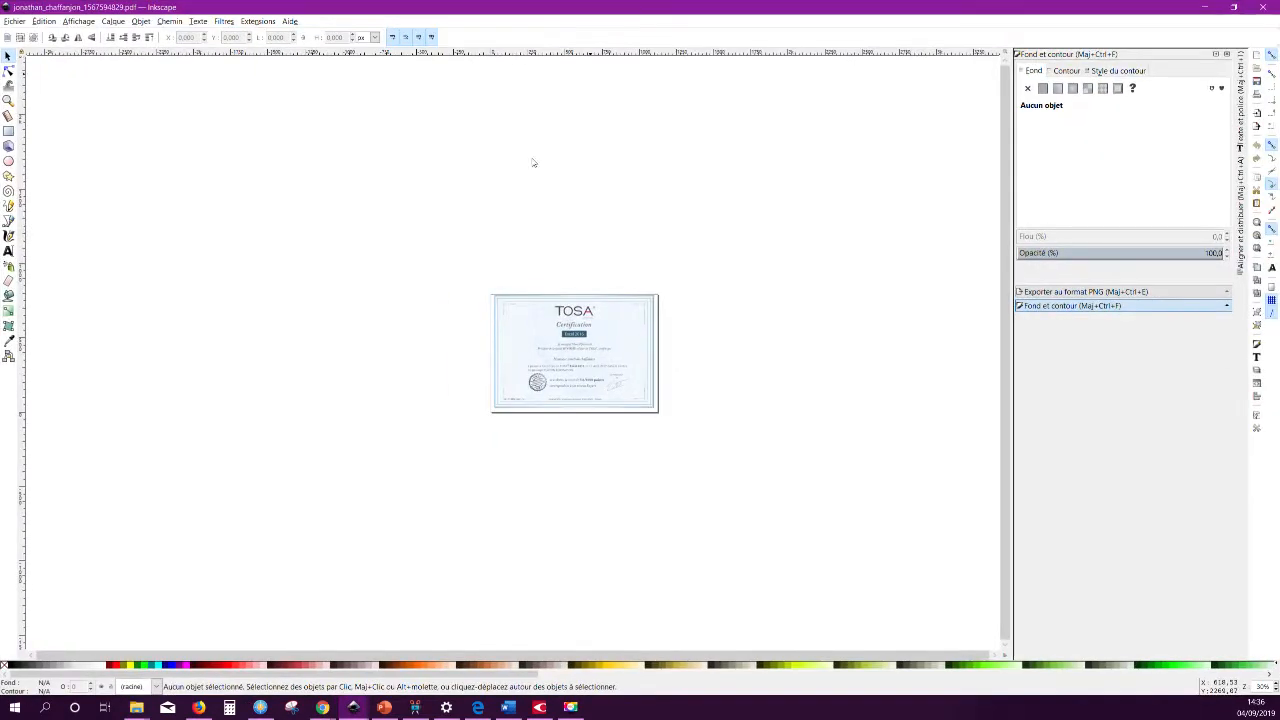
ctrl+scroll(578, 384, up, 6)
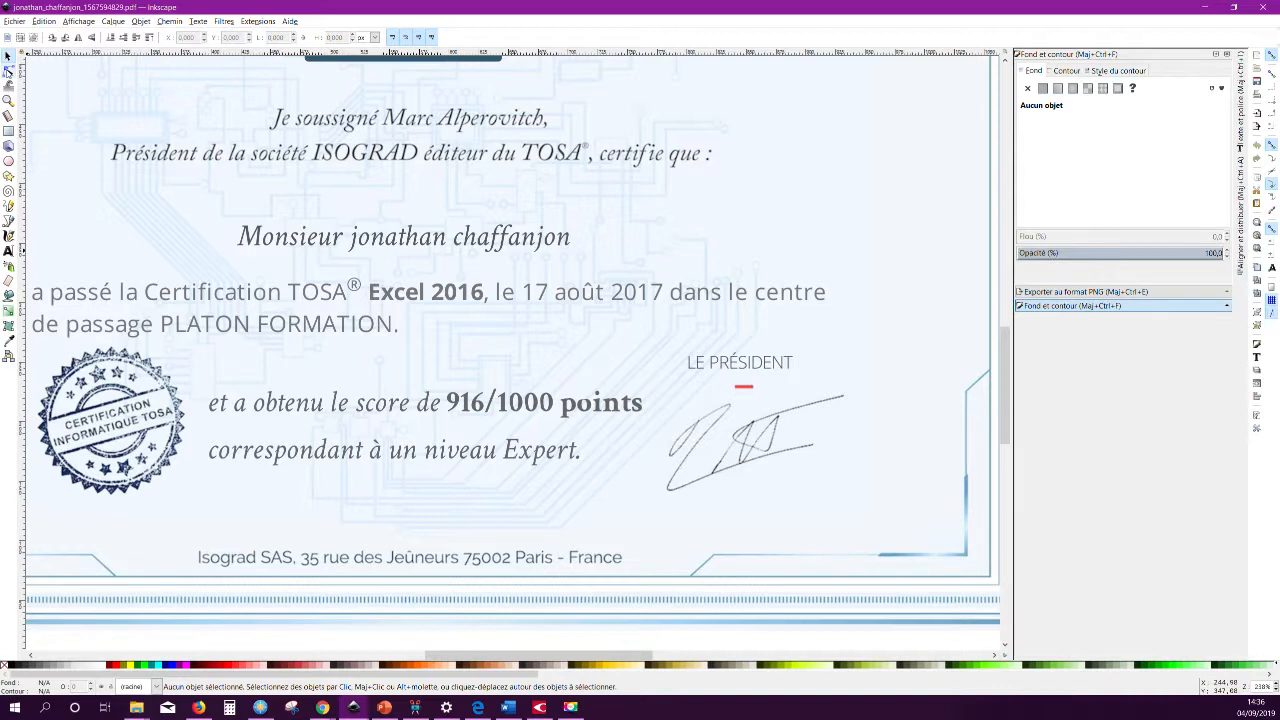
Inspect a certificate element with the Node tool, close Inkscape, and move the folder window to the top.
click(8, 71)
click(470, 244)
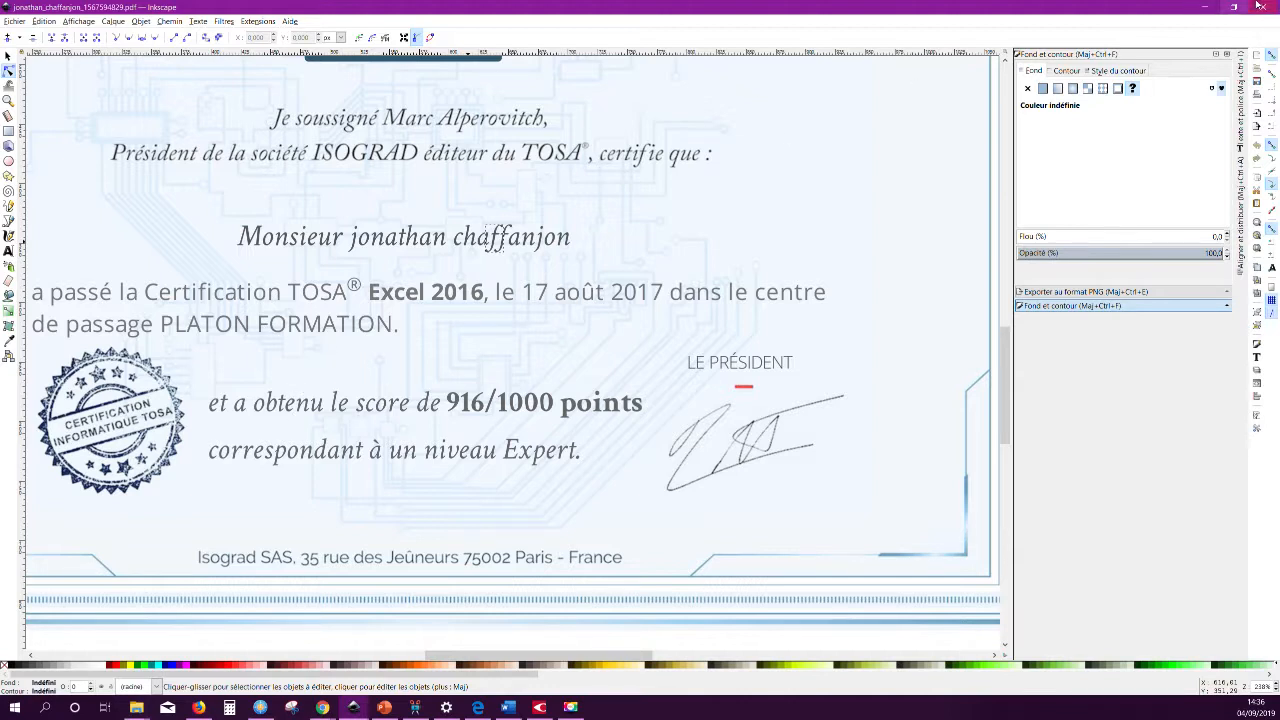
click(1263, 7)
drag(687, 341, 573, 56)
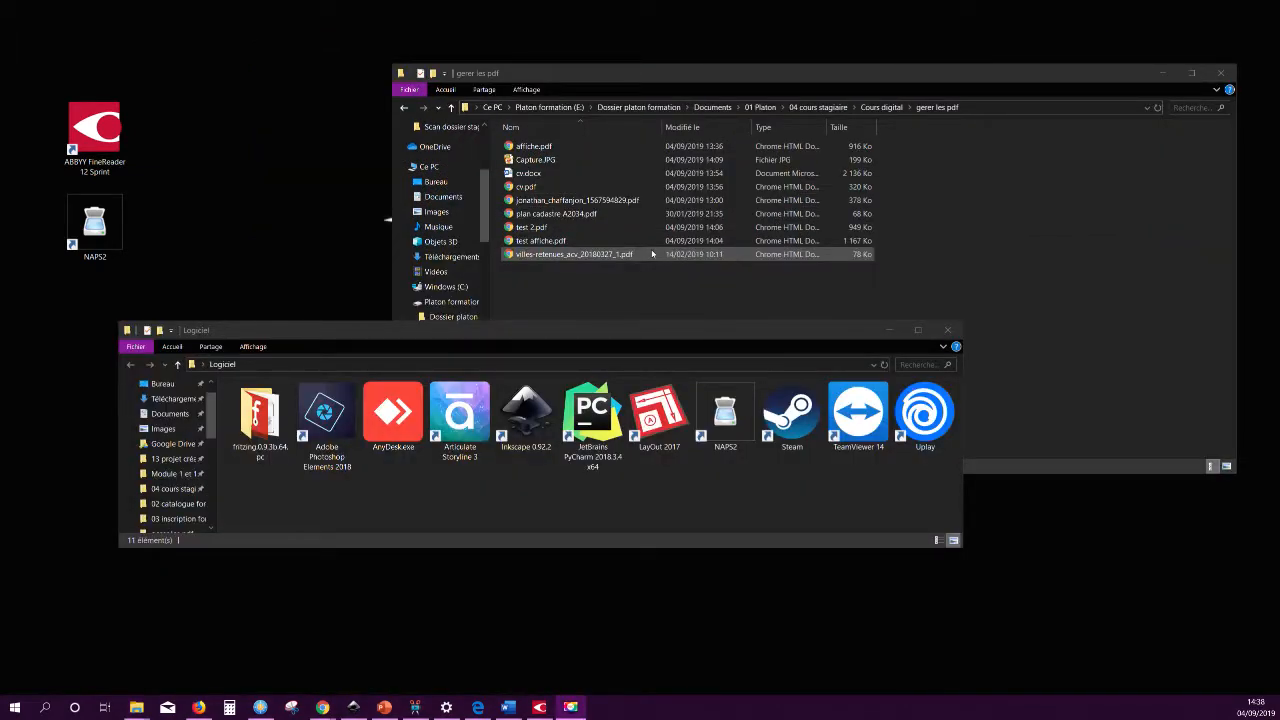
Import plan cadastre A2034.pdf and zoom from 84% to about 168% around parcel 2583.
drag(540, 216, 524, 405)
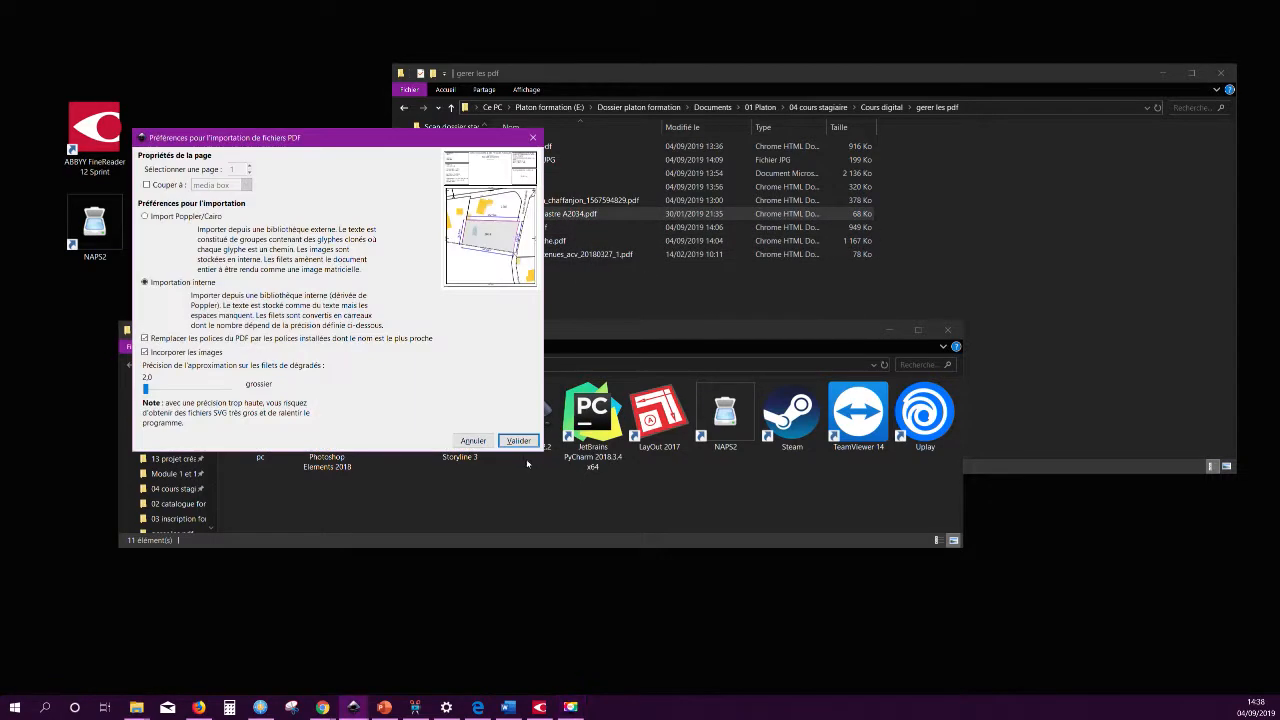
click(518, 441)
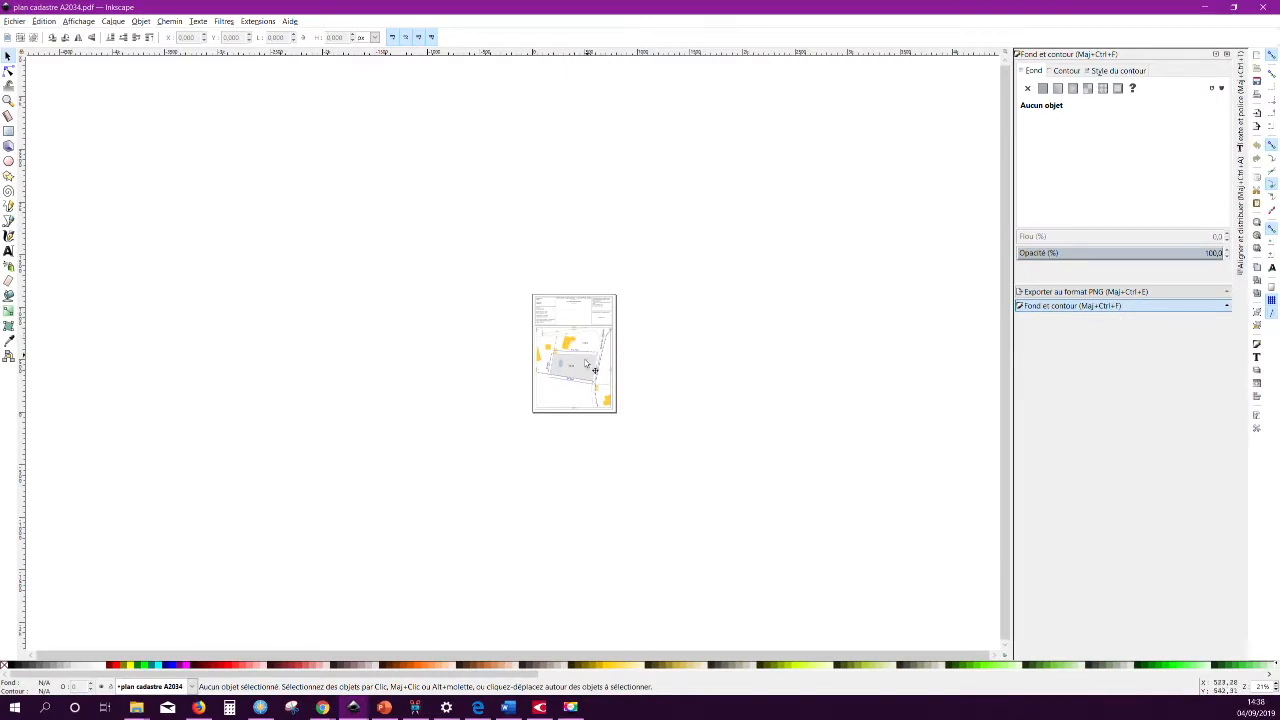
scroll(561, 328, up, 6)
scroll(578, 258, down, 3)
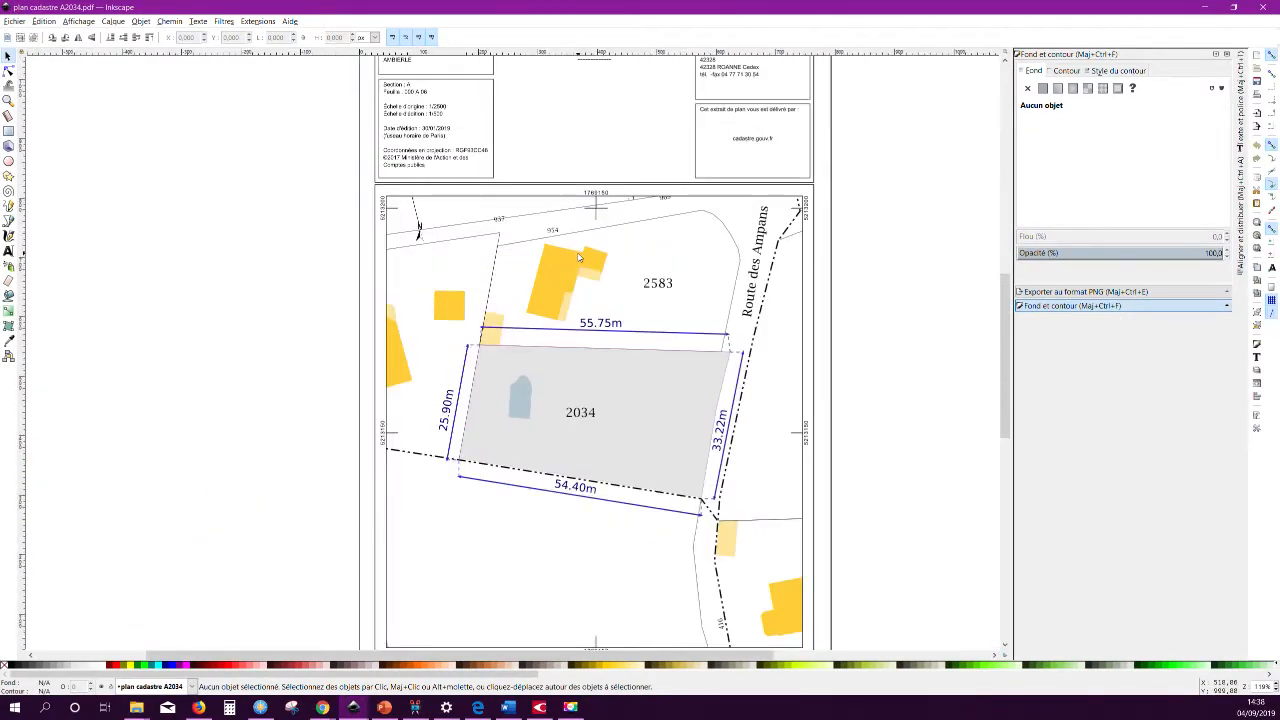
scroll(571, 161, up, 1)
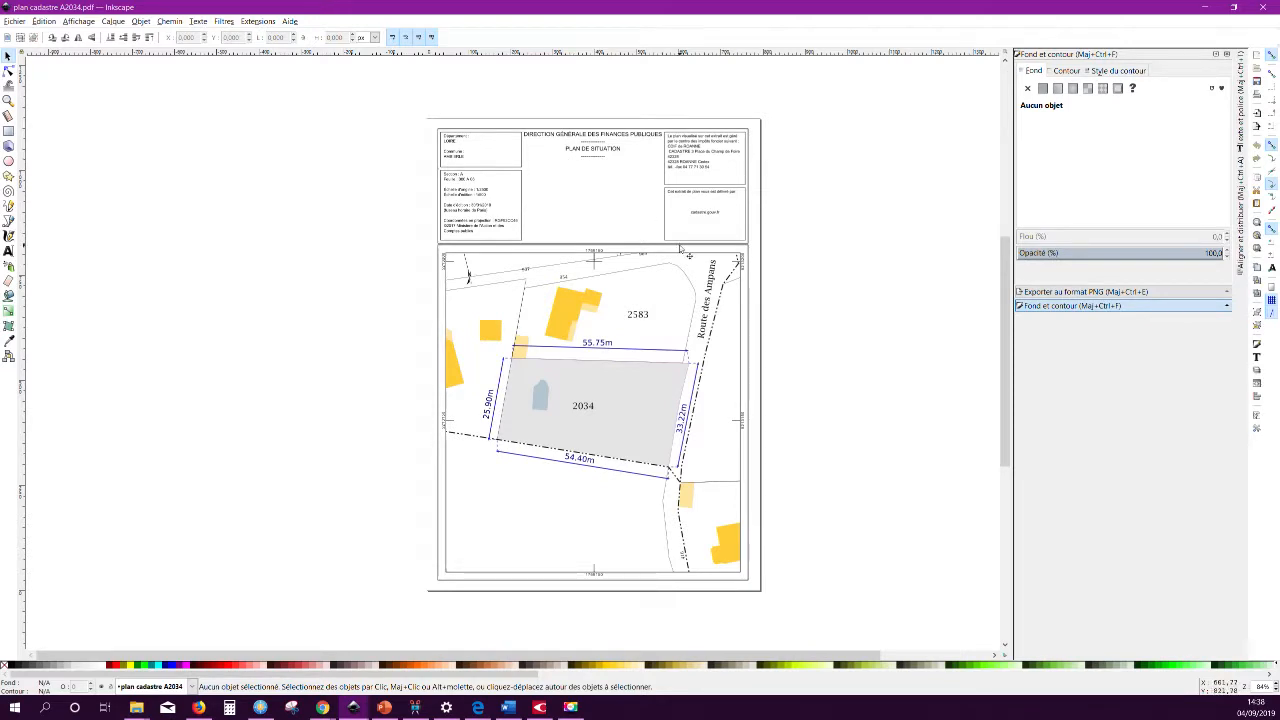
scroll(620, 150, up, 1)
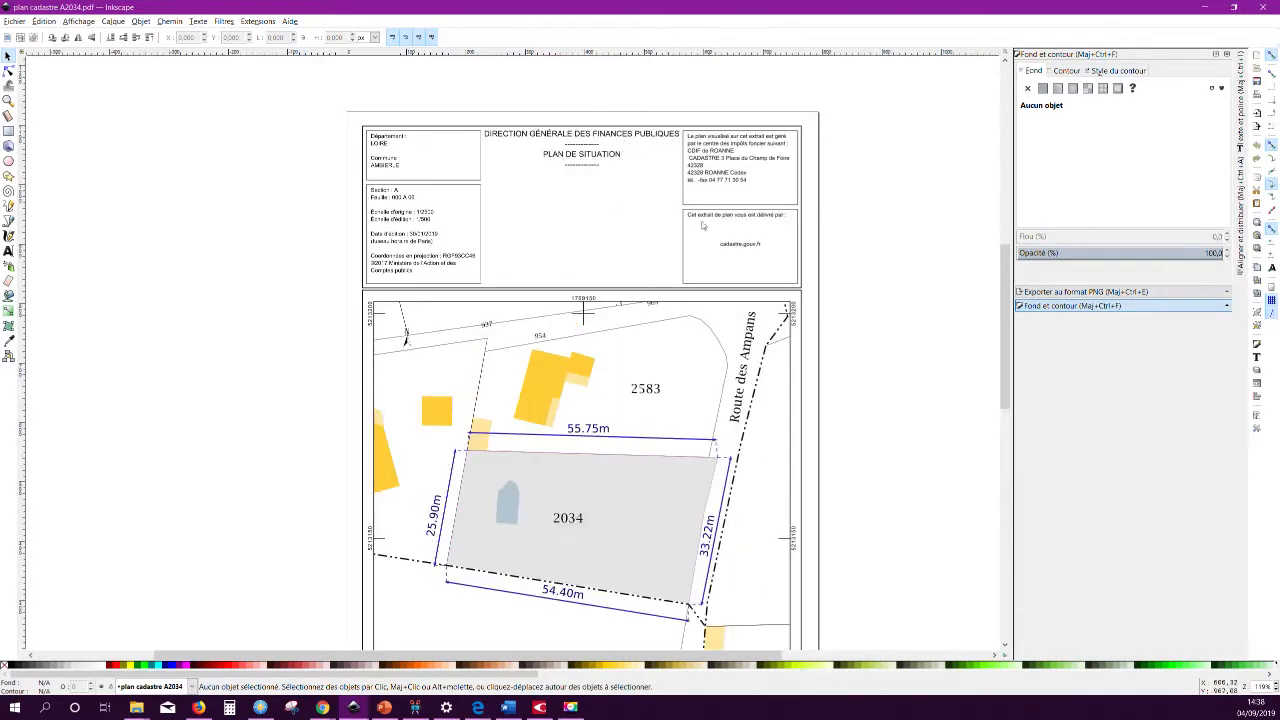
scroll(688, 398, up, 1)
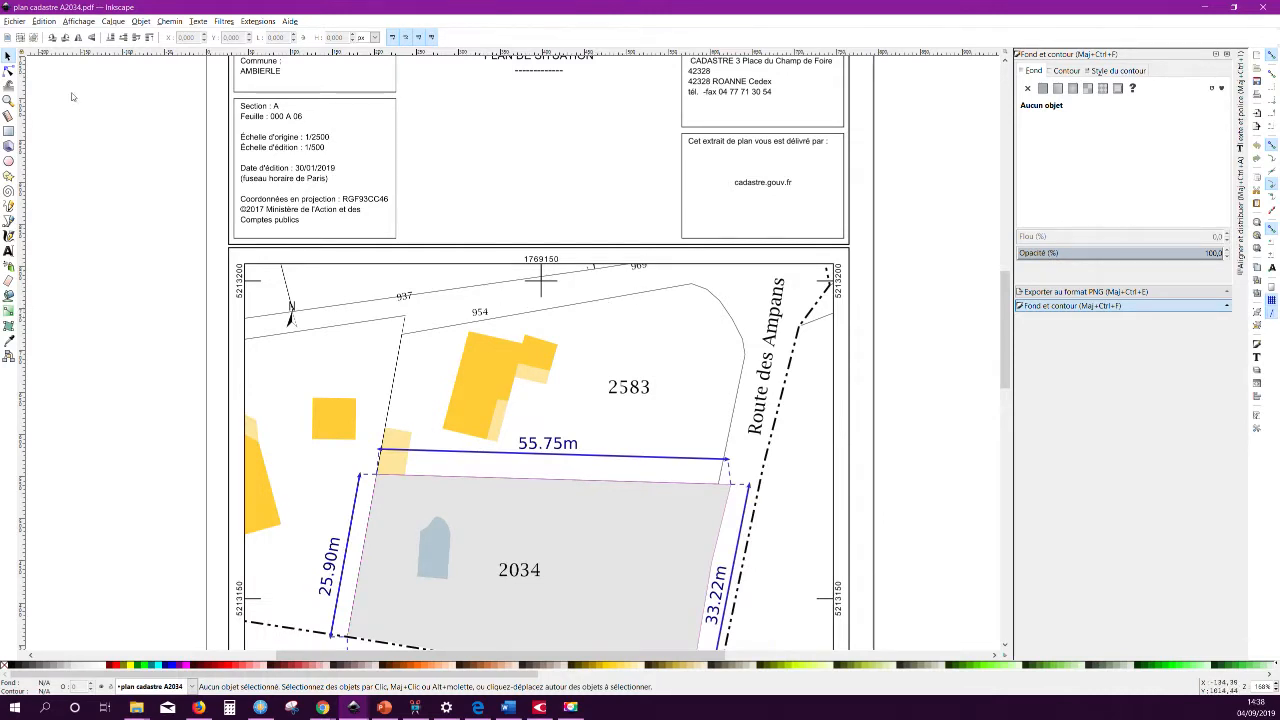
With the Node tool, drag the orange building's top-left and bottom-left nodes outward.
click(8, 71)
click(495, 370)
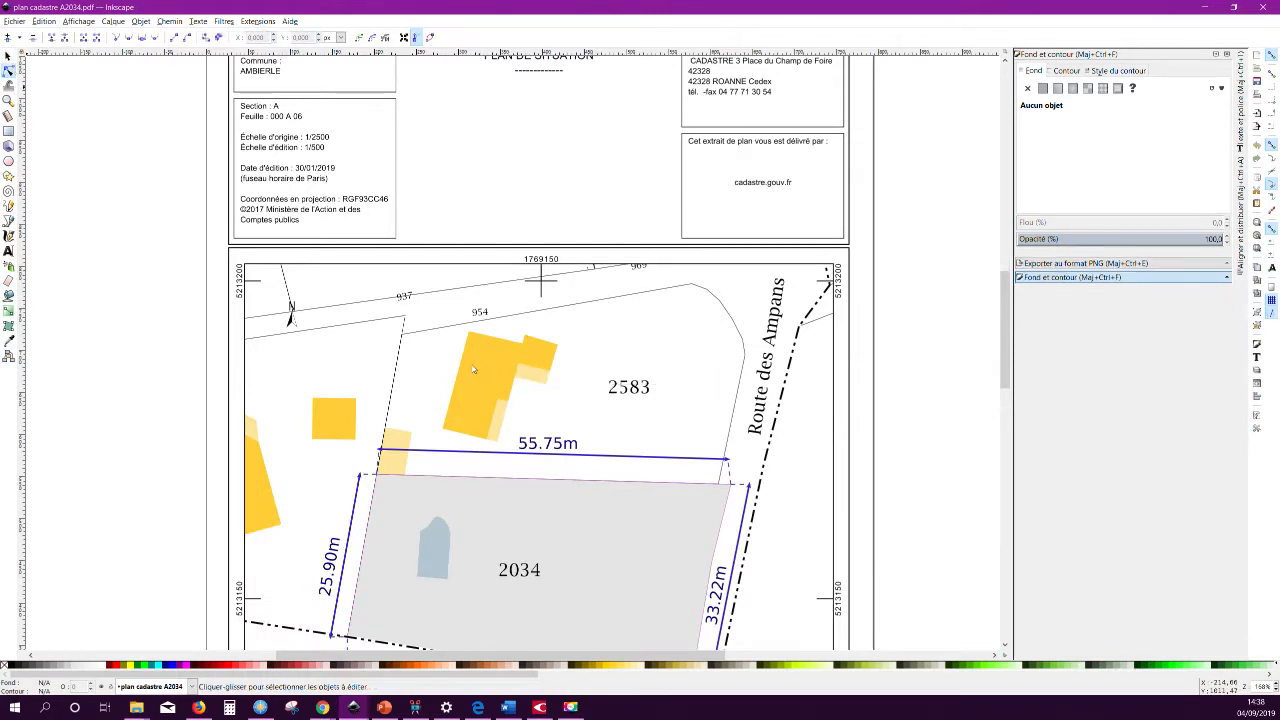
drag(468, 333, 420, 351)
drag(443, 432, 406, 416)
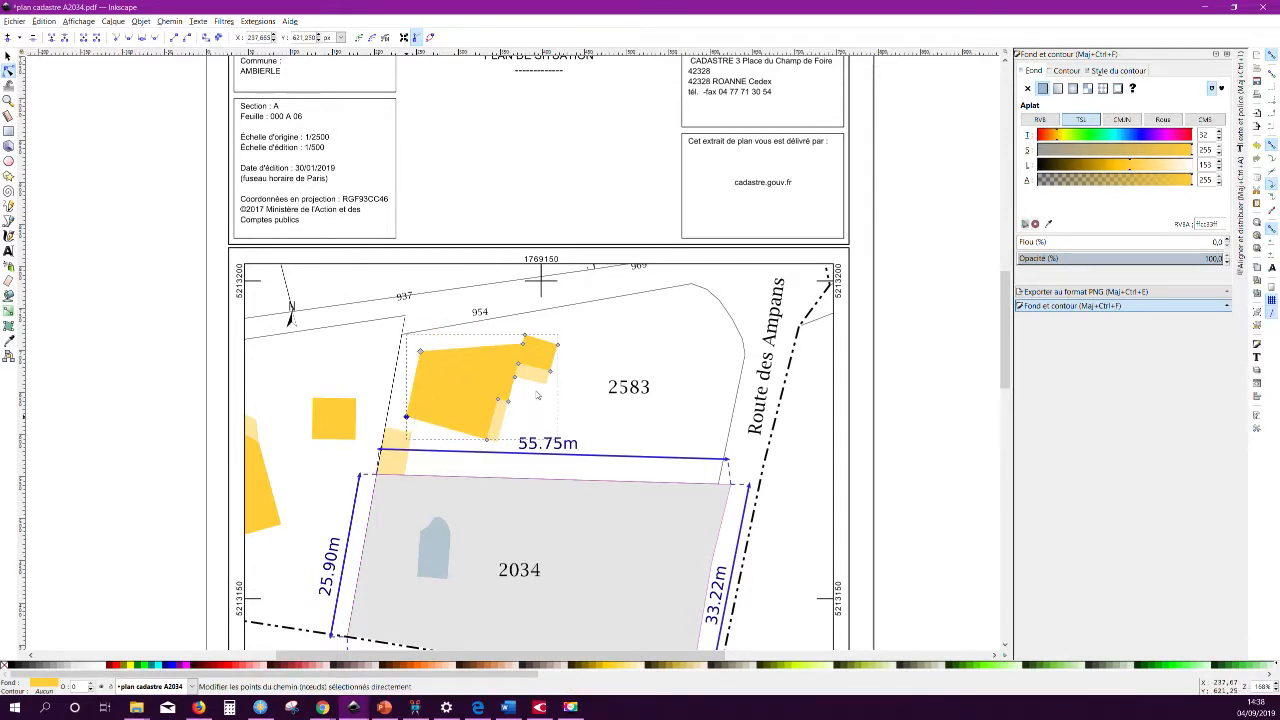
Select the 55.75m dimension and Date d'édition text, then discard a trial text frame.
click(602, 458)
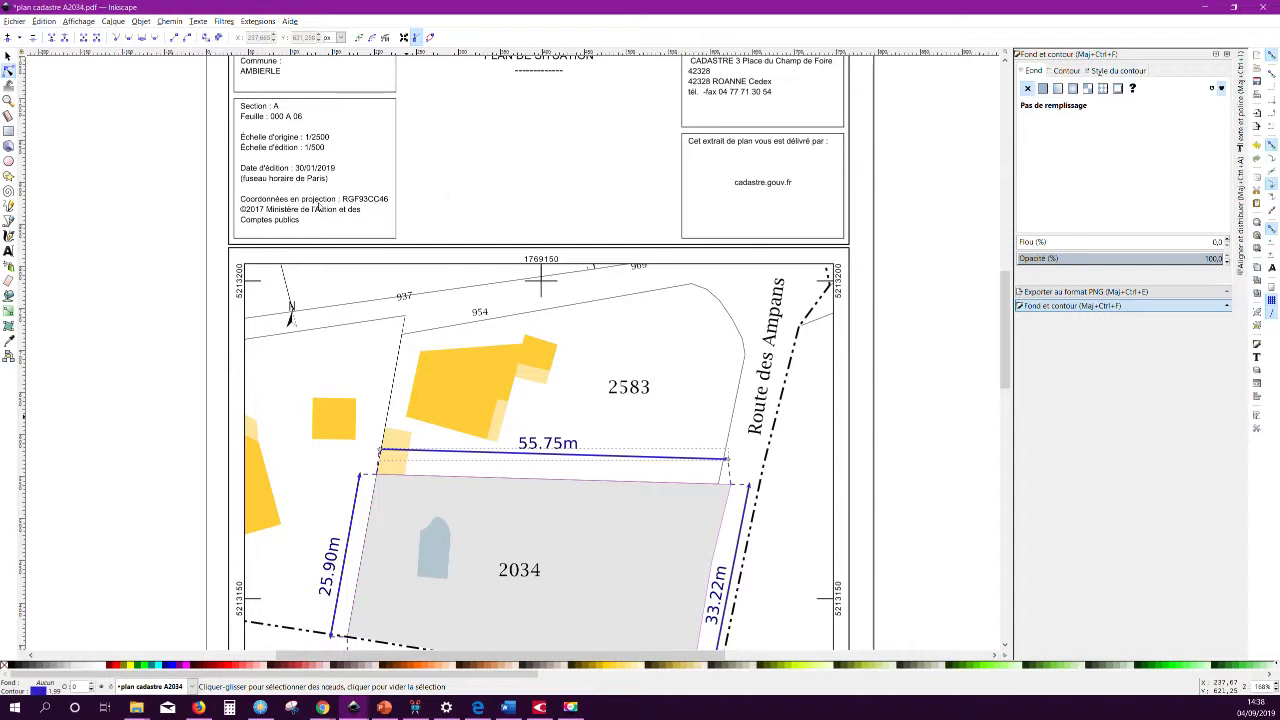
click(300, 178)
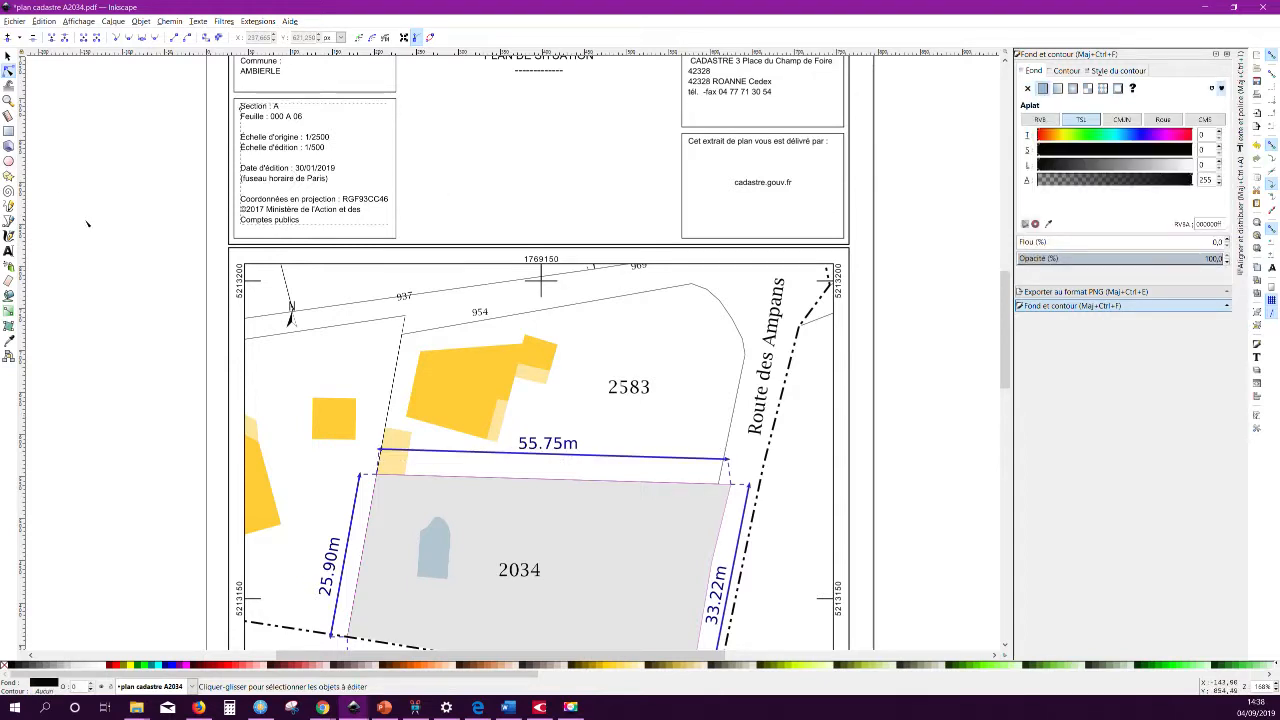
click(8, 250)
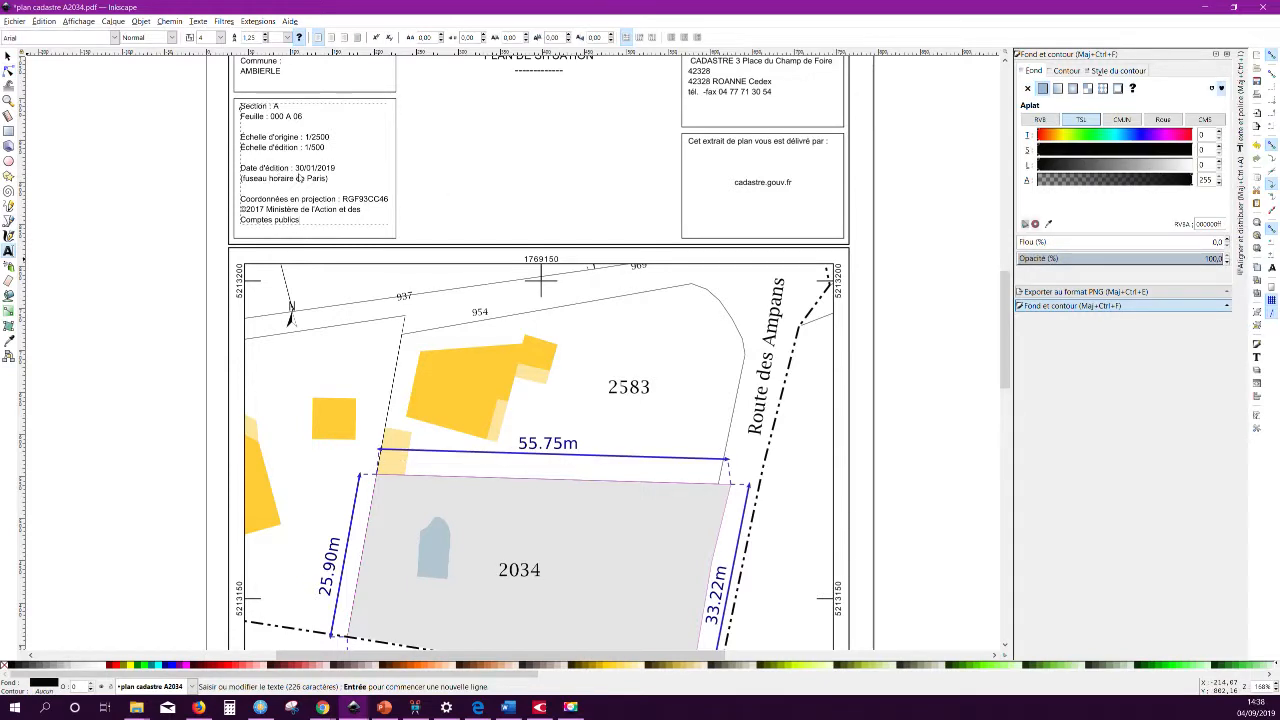
drag(303, 177, 299, 170)
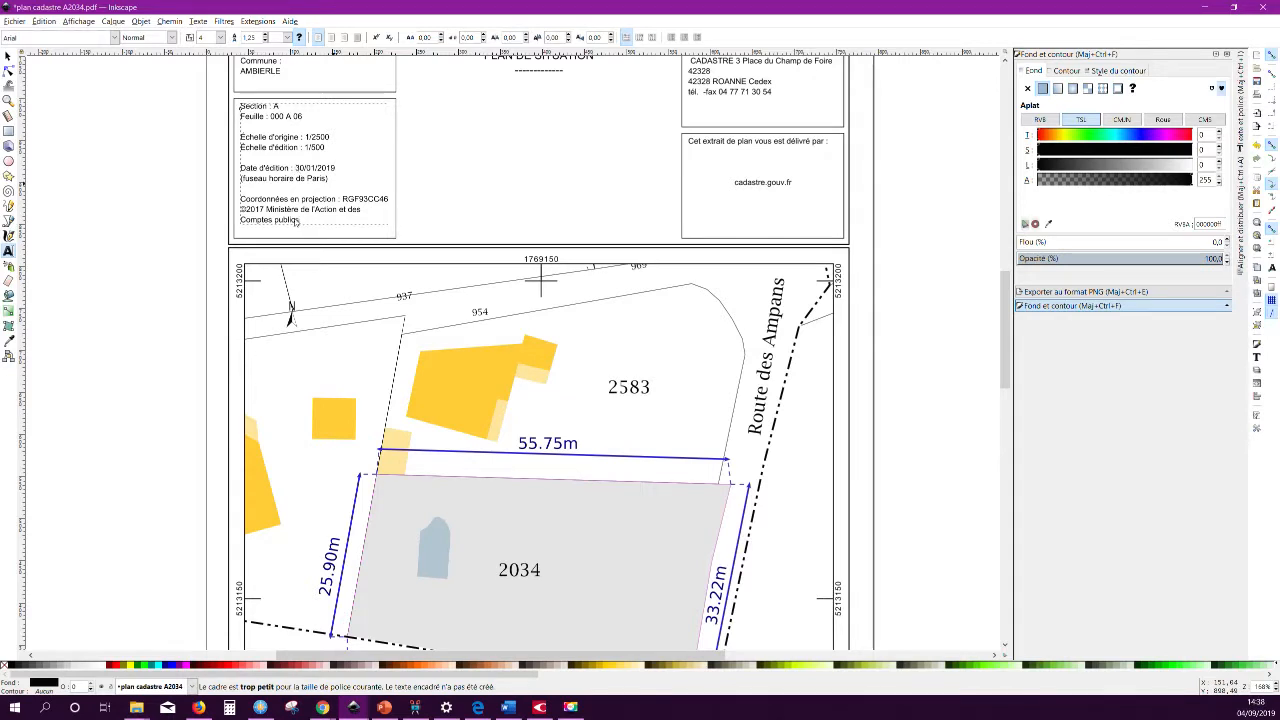
click(268, 210)
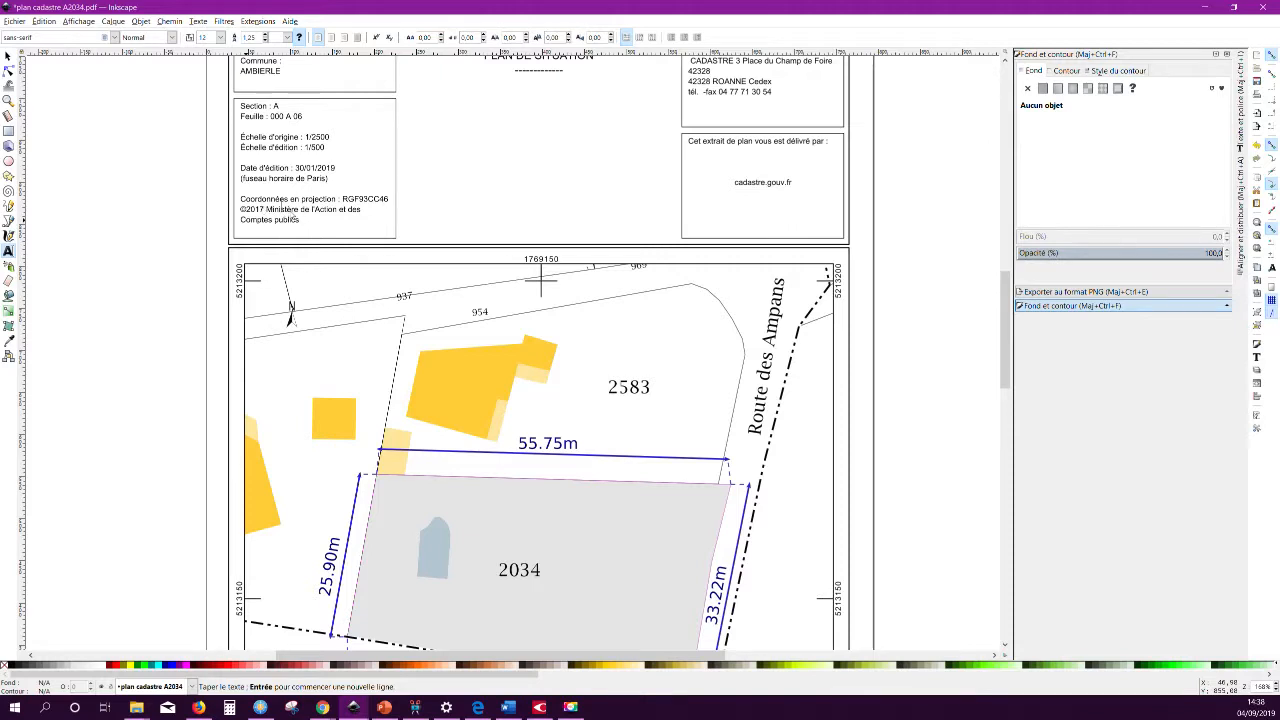
drag(270, 210, 341, 238)
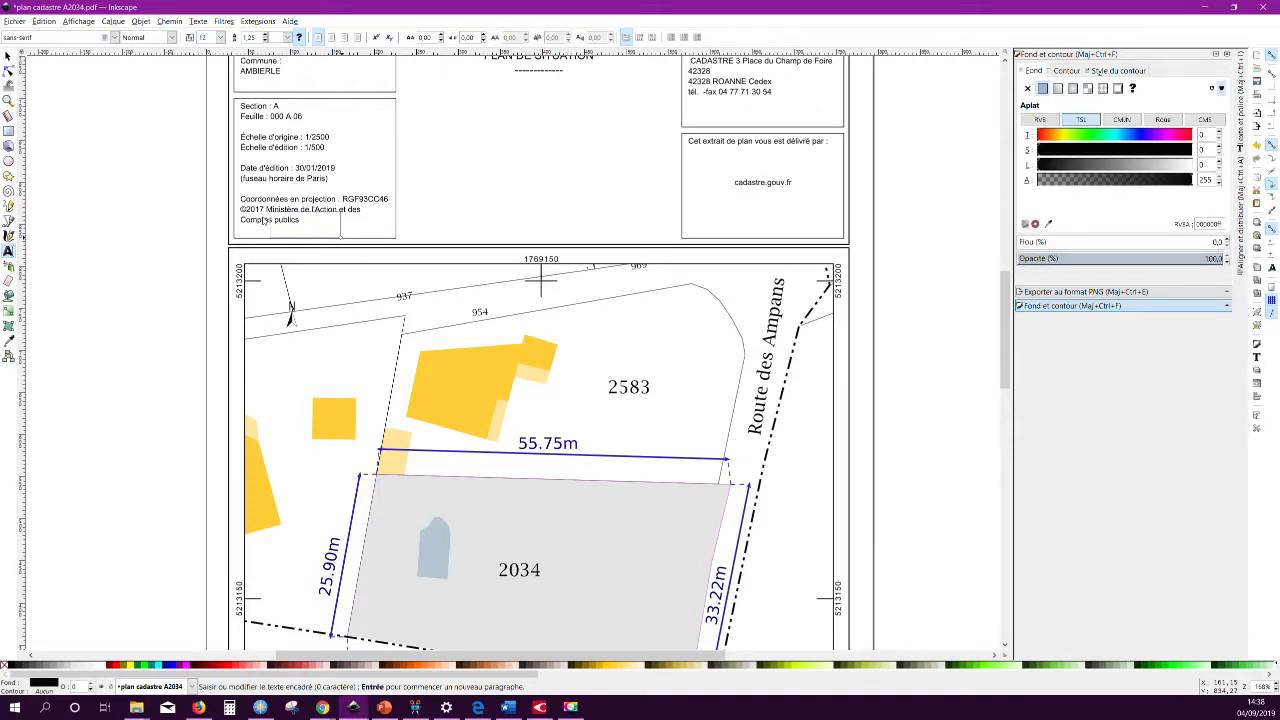
key(Escape)
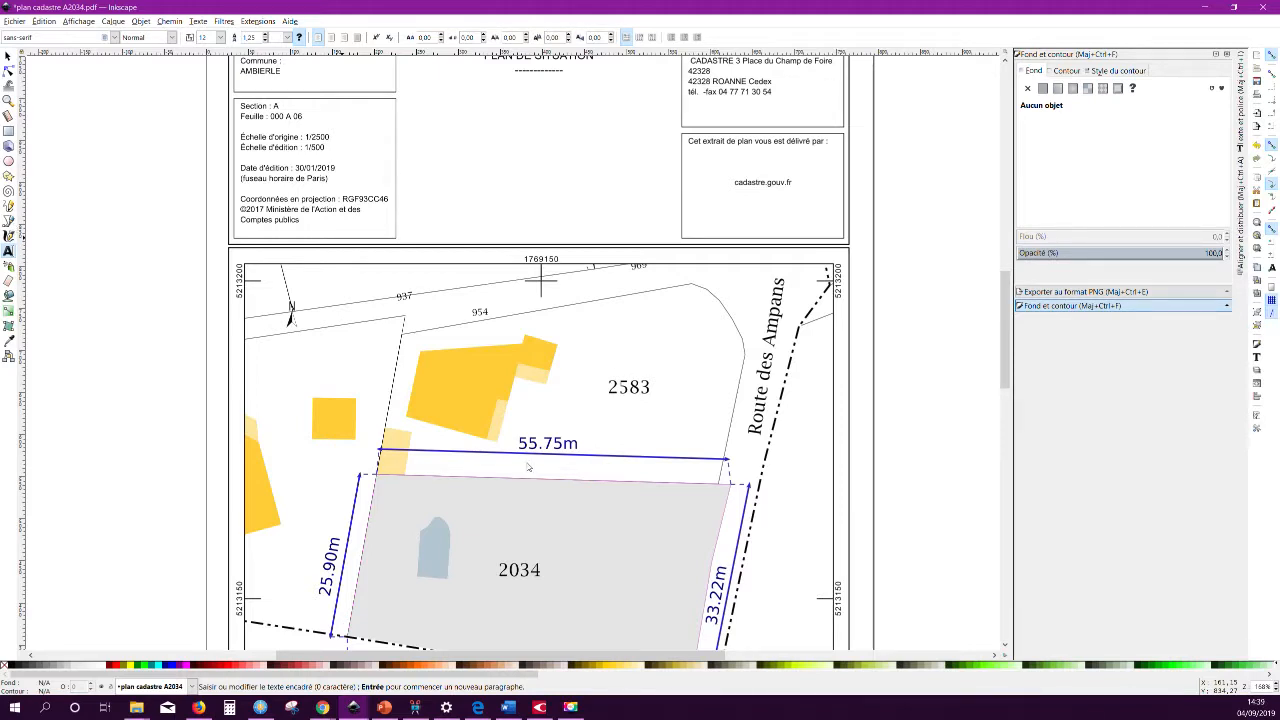
drag(1007, 347, 1007, 392)
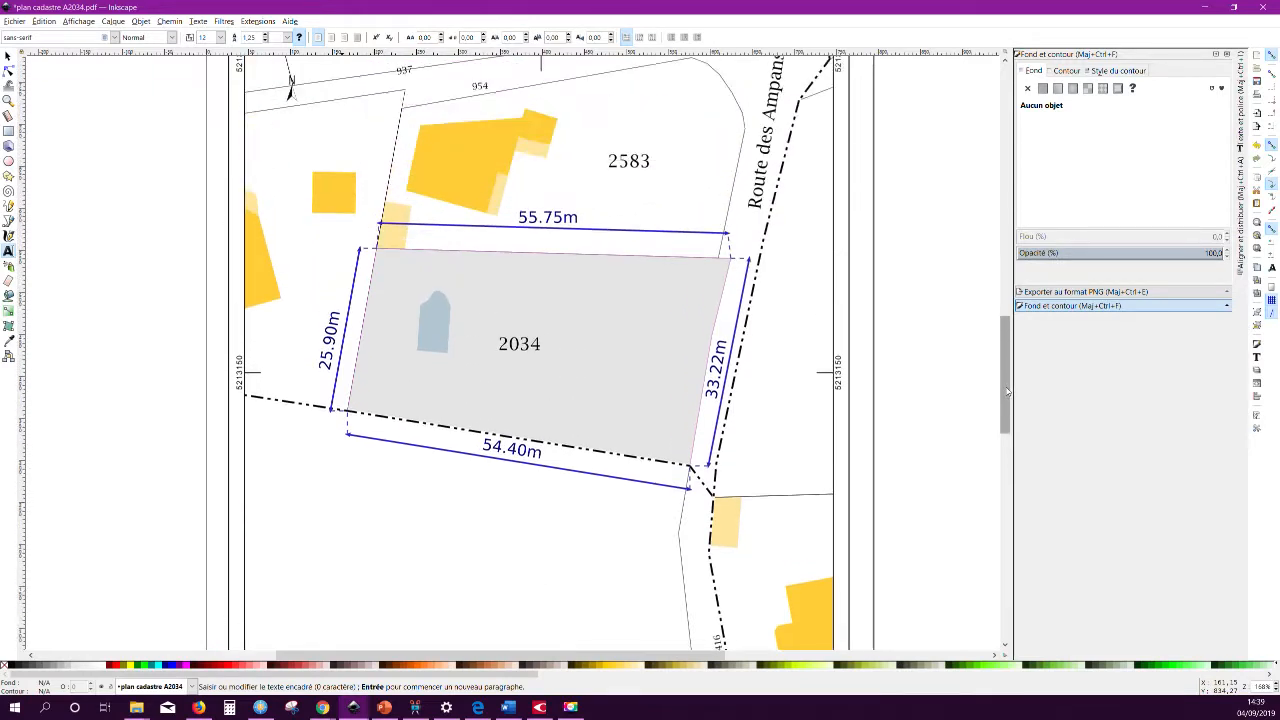
click(684, 291)
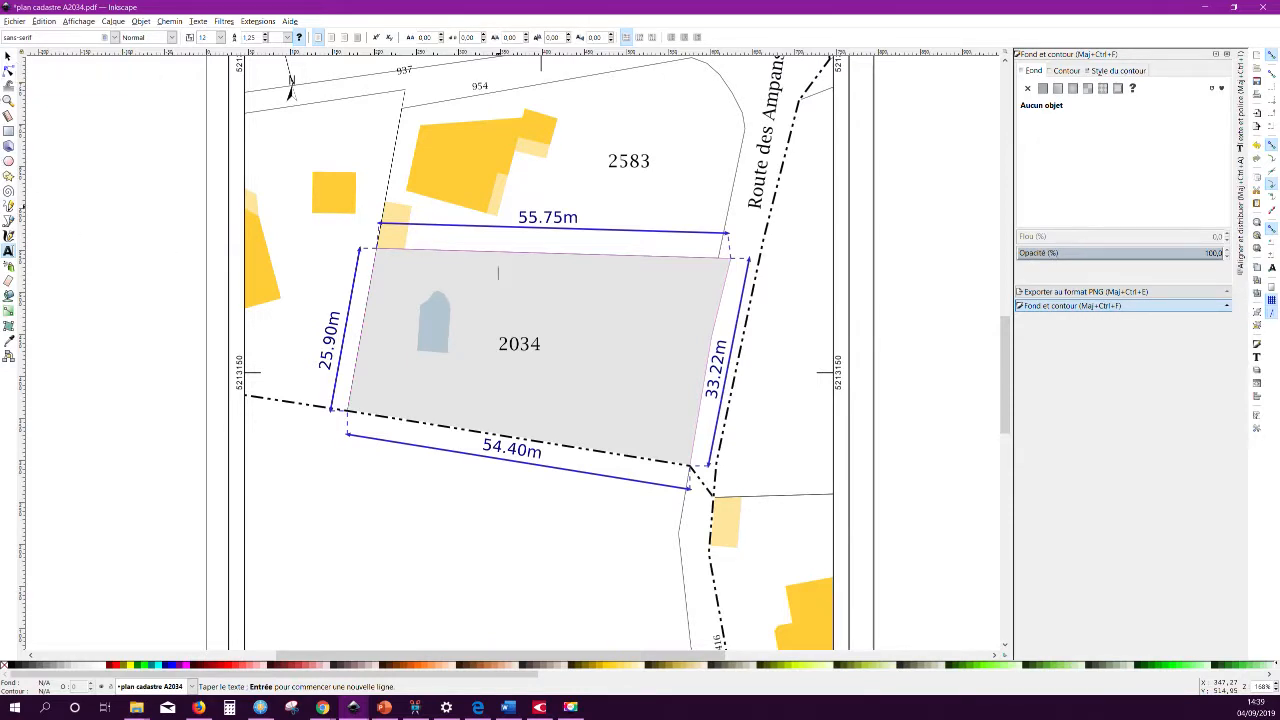
click(8, 70)
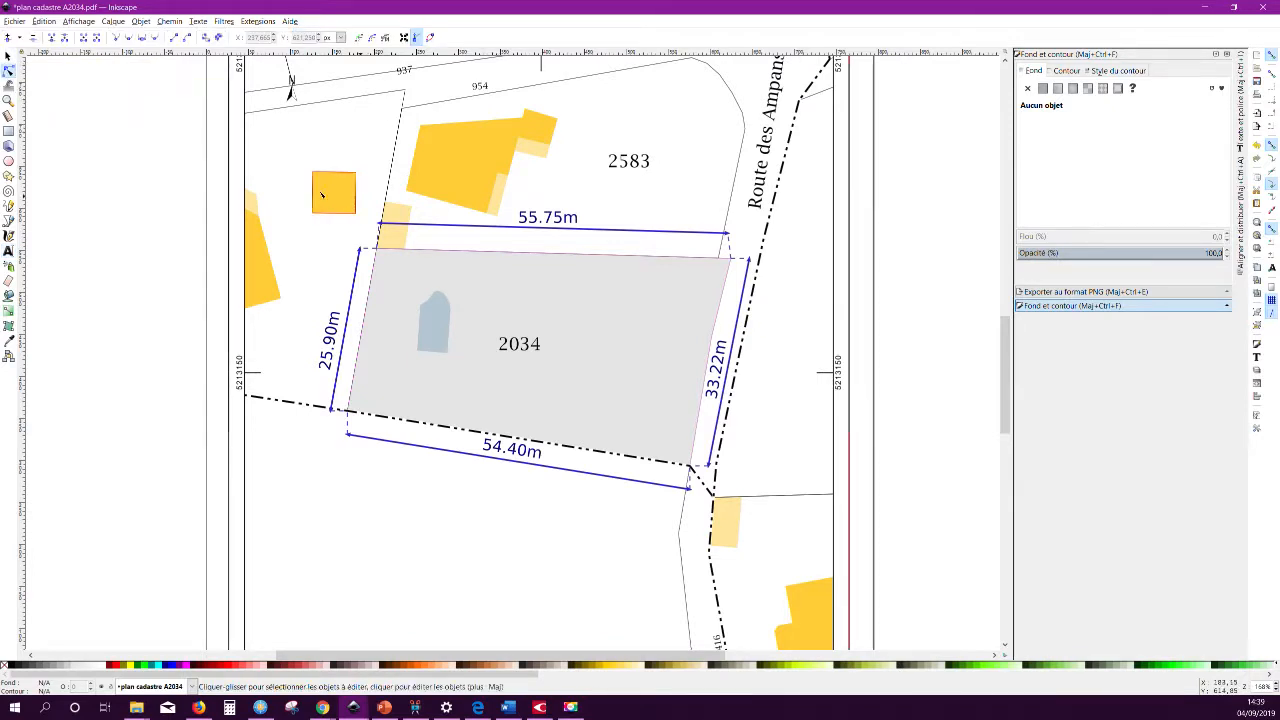
click(354, 176)
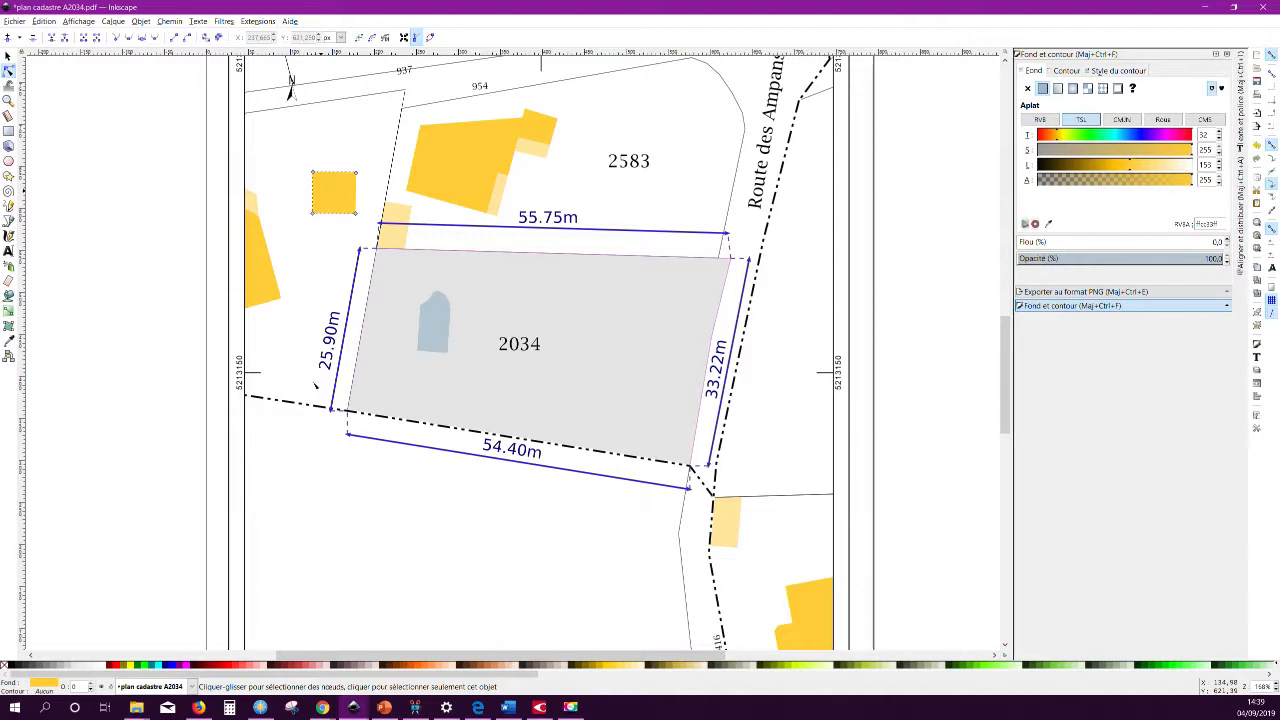
click(291, 405)
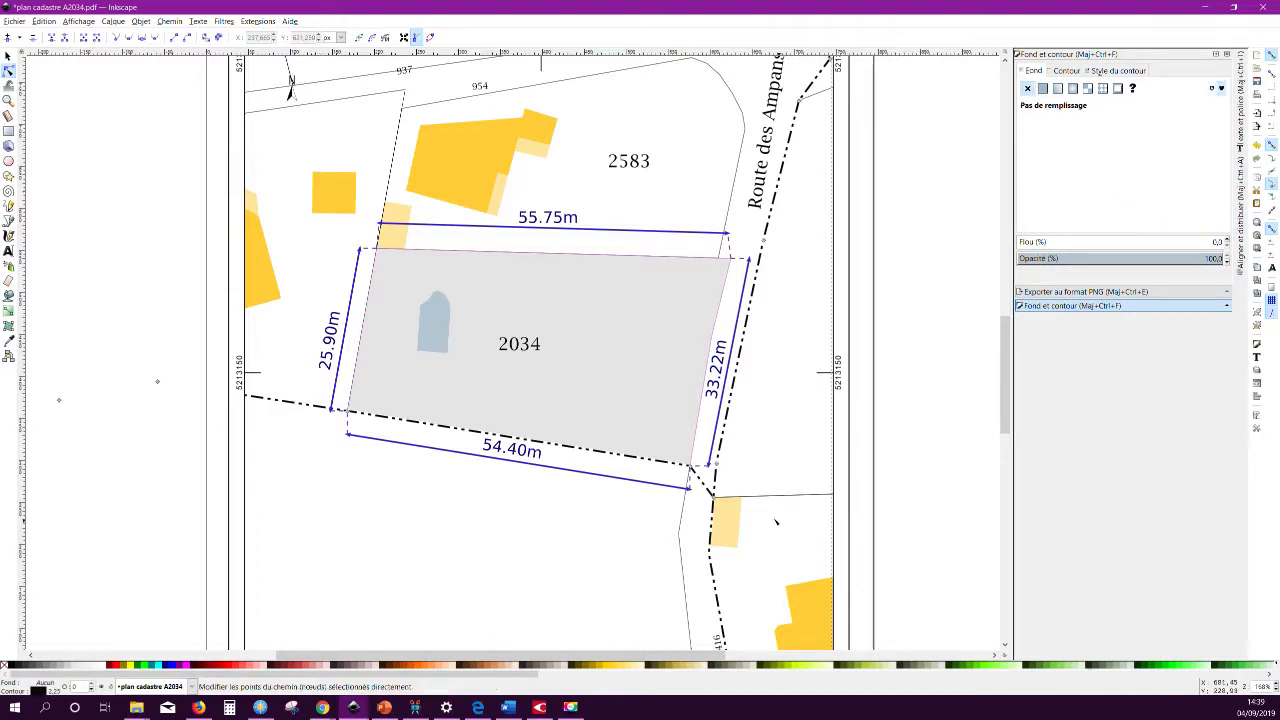
click(758, 392)
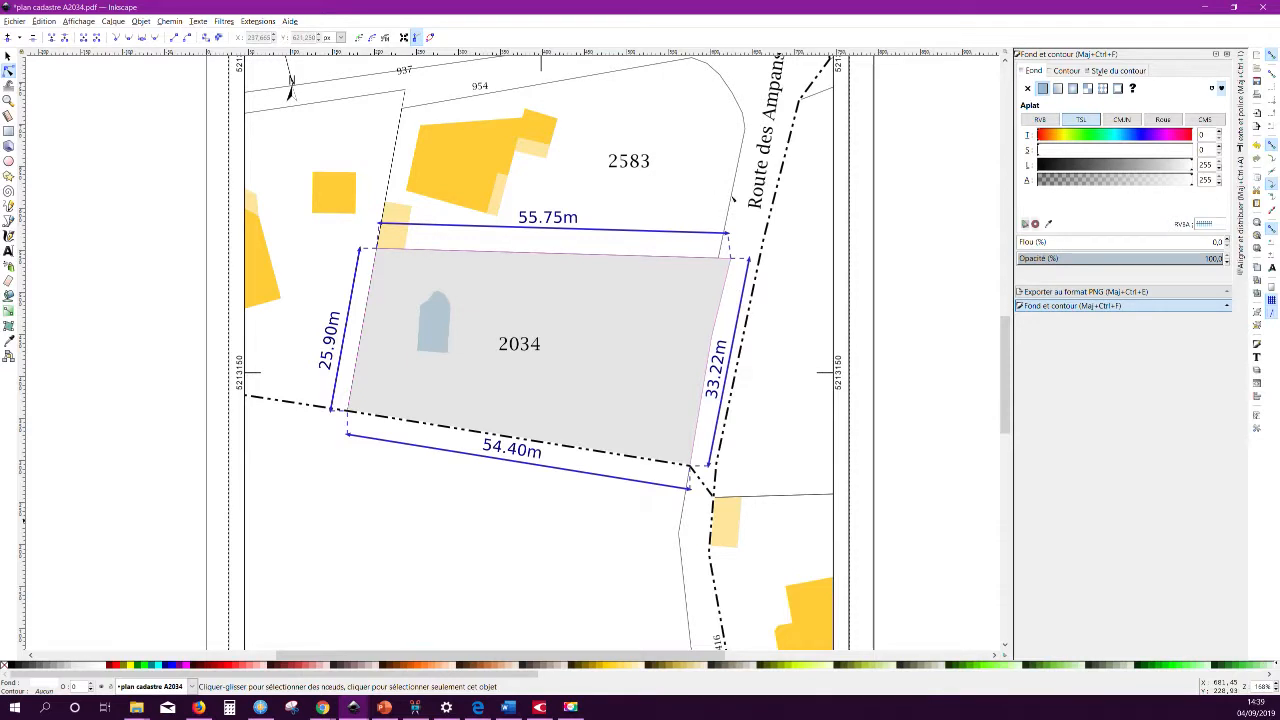
click(733, 198)
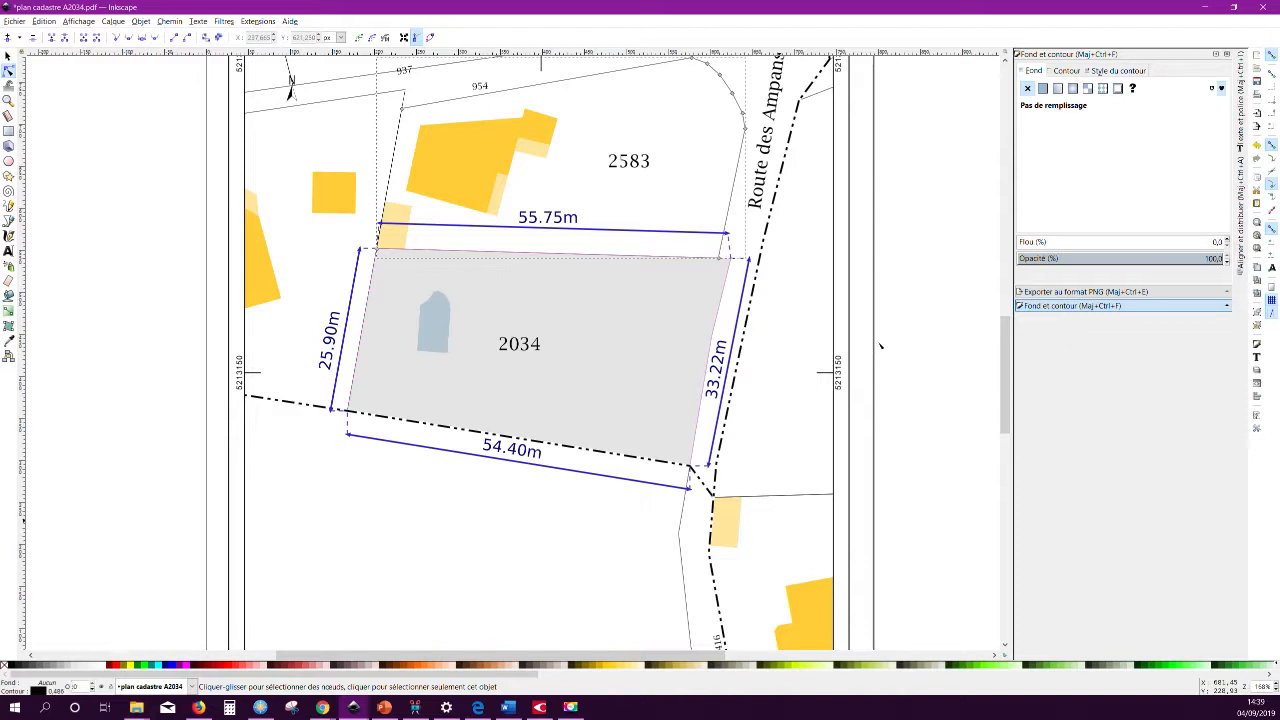
click(1064, 72)
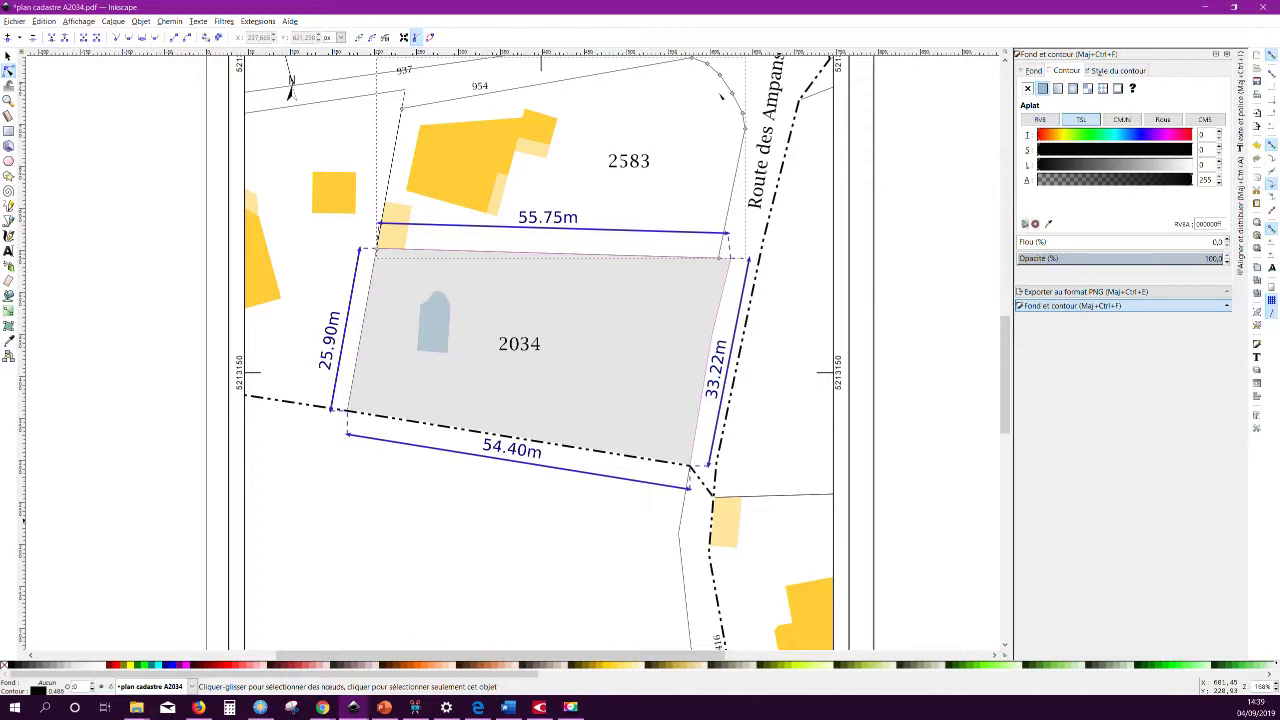
click(1028, 71)
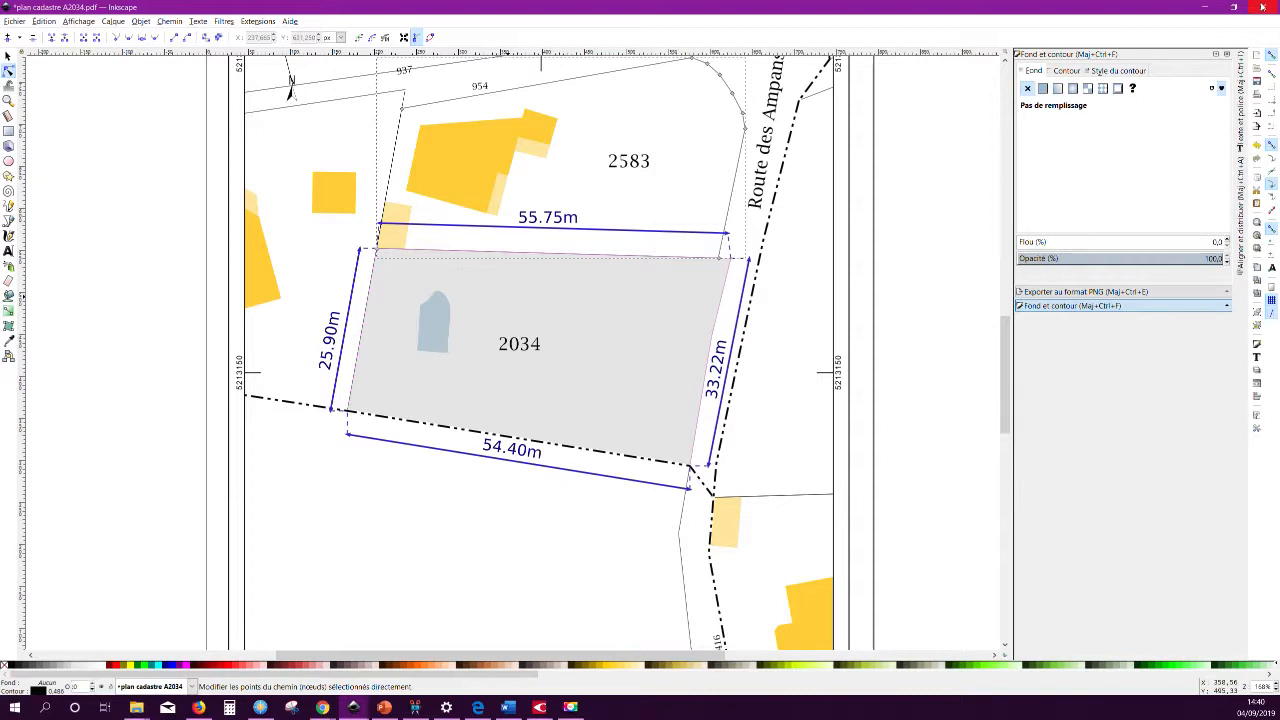
Close the plan with Fermer sans enregistrer and move the Logiciel Explorer window lower.
click(1262, 7)
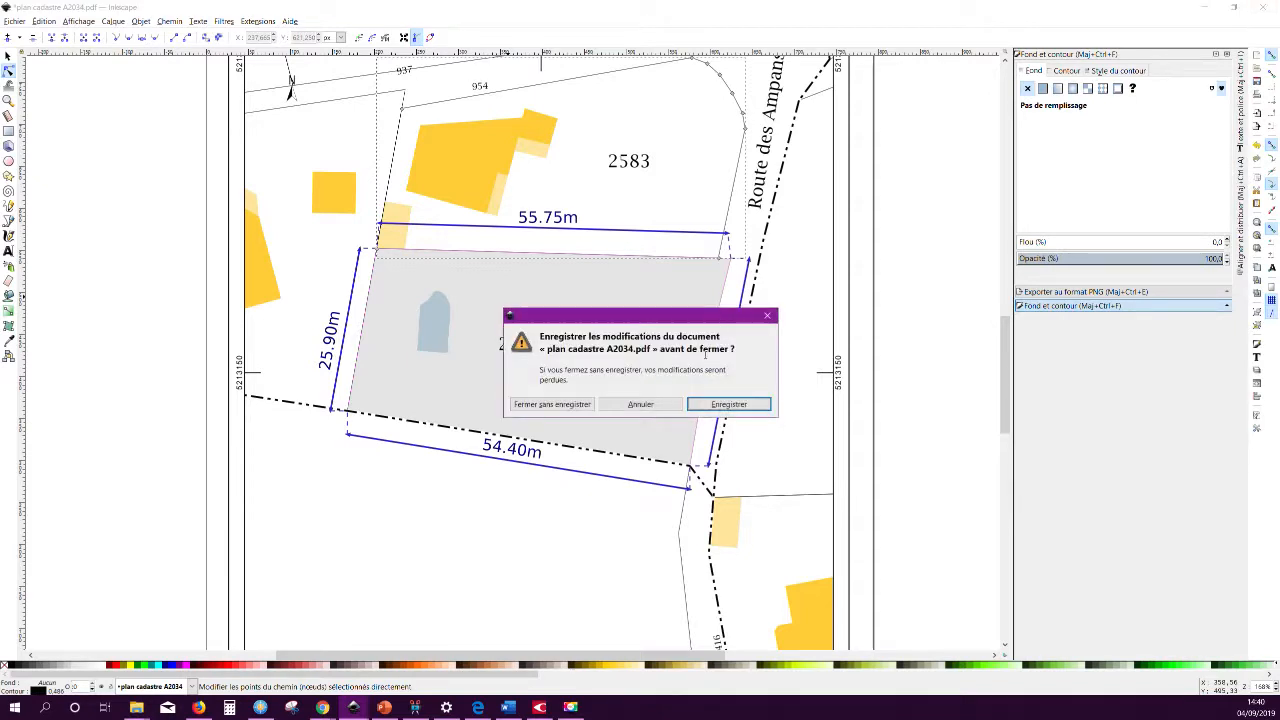
click(570, 404)
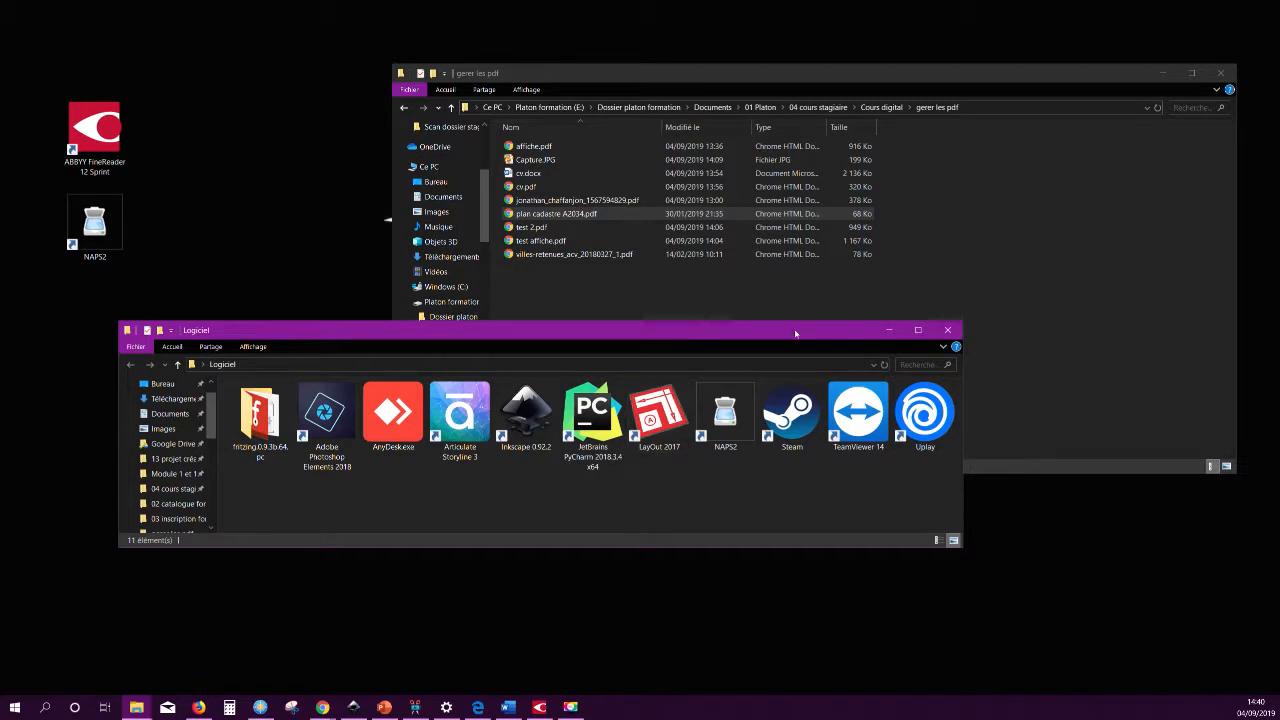
drag(670, 330, 691, 400)
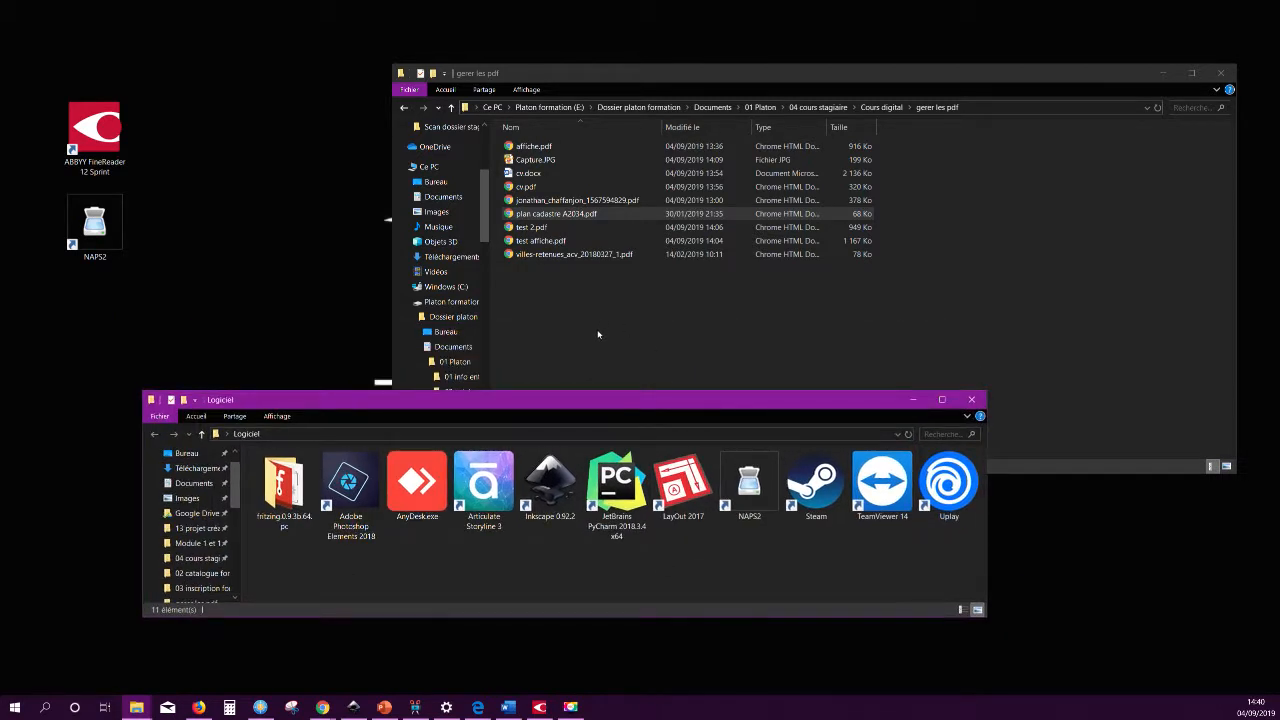